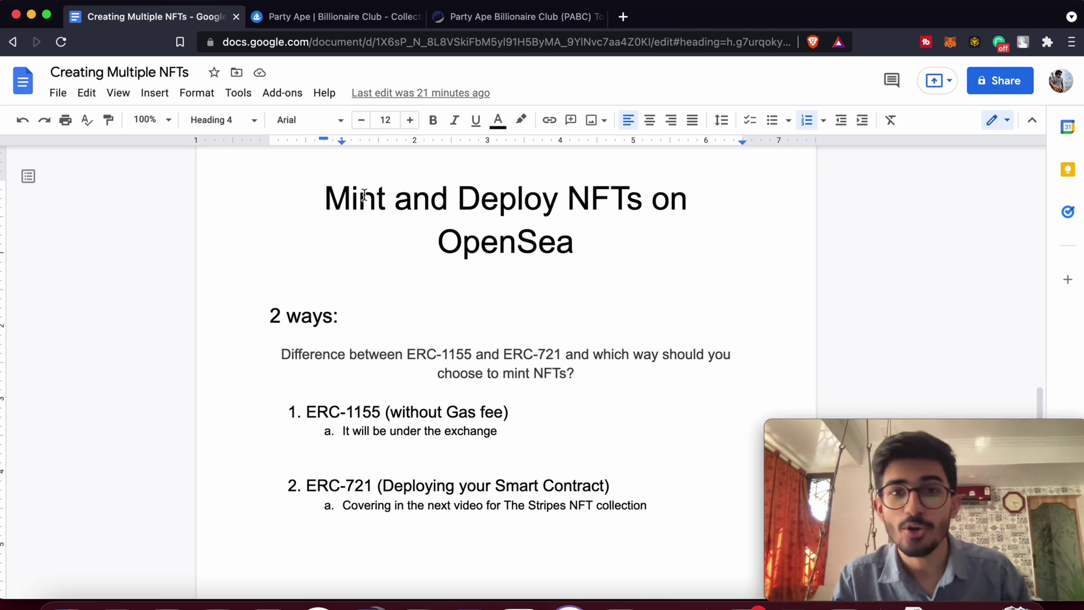
Highlight ERC-1155 and ERC-721 in the notes' list of token standards.
{"action": "left_click", "coordinate": [585, 264]}
{"action": "key", "text": "alt+Left"}
{"action": "key", "text": "alt+Left"}
{"action": "key", "text": "alt+Left"}
{"action": "key", "text": "alt+Left"}
{"action": "key", "text": "alt+shift+Right"}
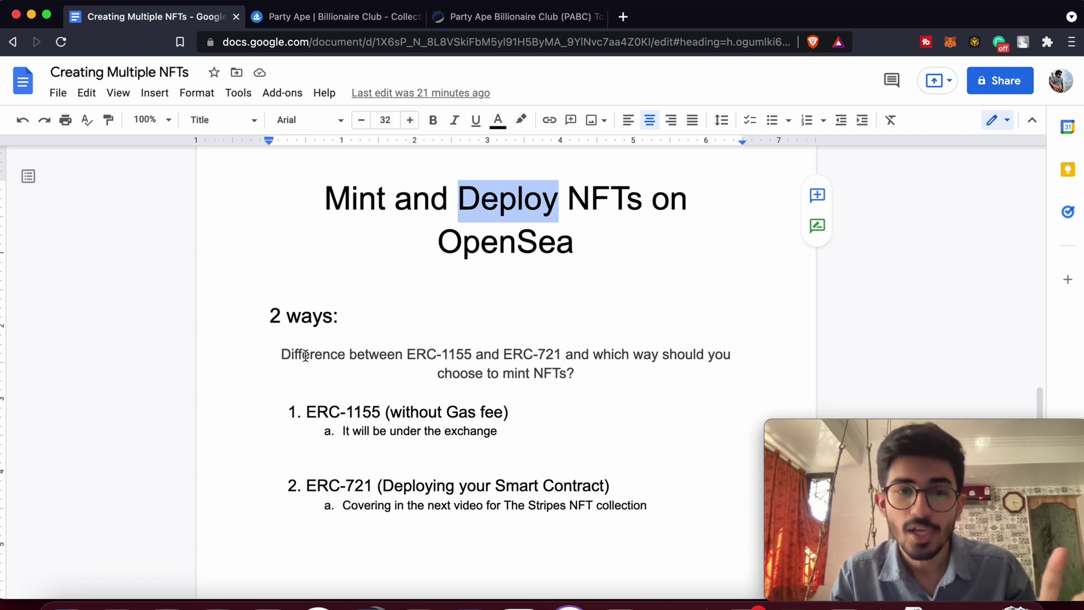
{"action": "left_click", "coordinate": [307, 414]}
{"action": "left_click_drag", "start_coordinate": [308, 414], "coordinate": [388, 414]}
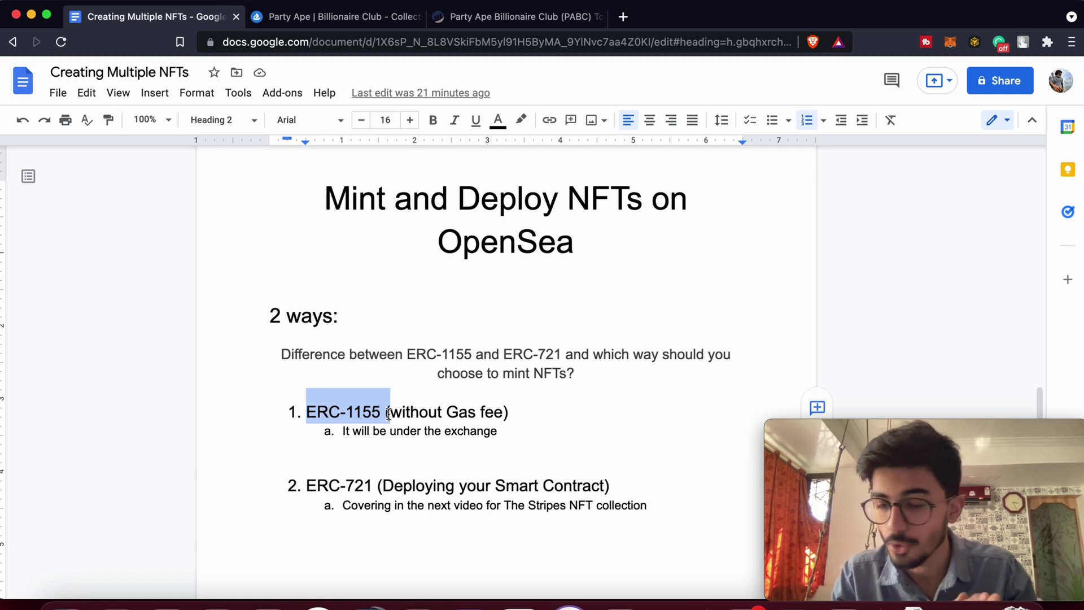
{"action": "left_click", "coordinate": [331, 485]}
{"action": "left_click_drag", "start_coordinate": [331, 484], "coordinate": [382, 484]}
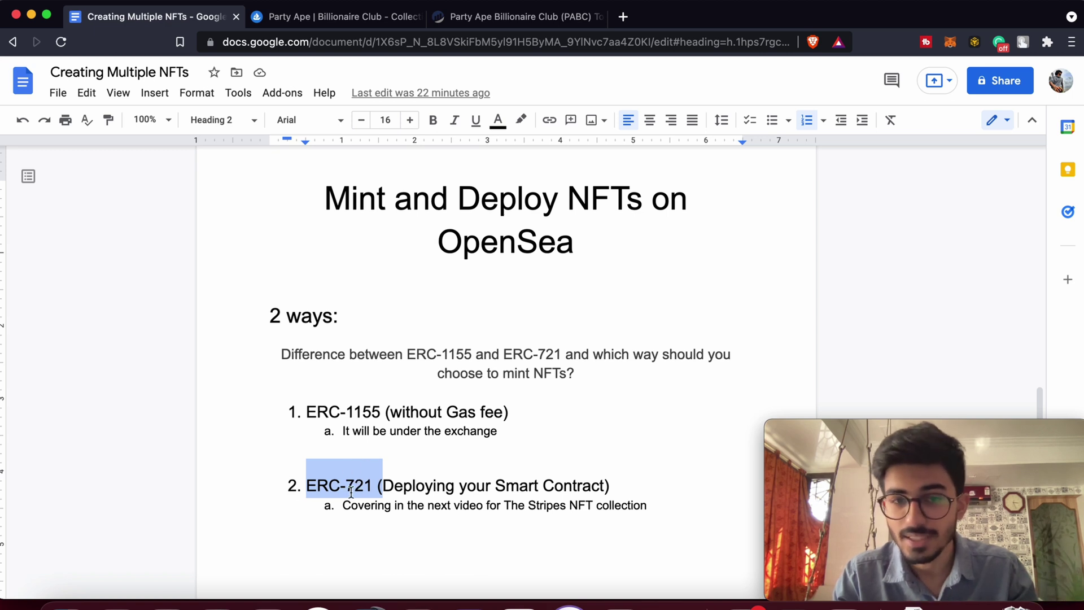
{"action": "left_click_drag", "start_coordinate": [306, 410], "coordinate": [392, 412]}
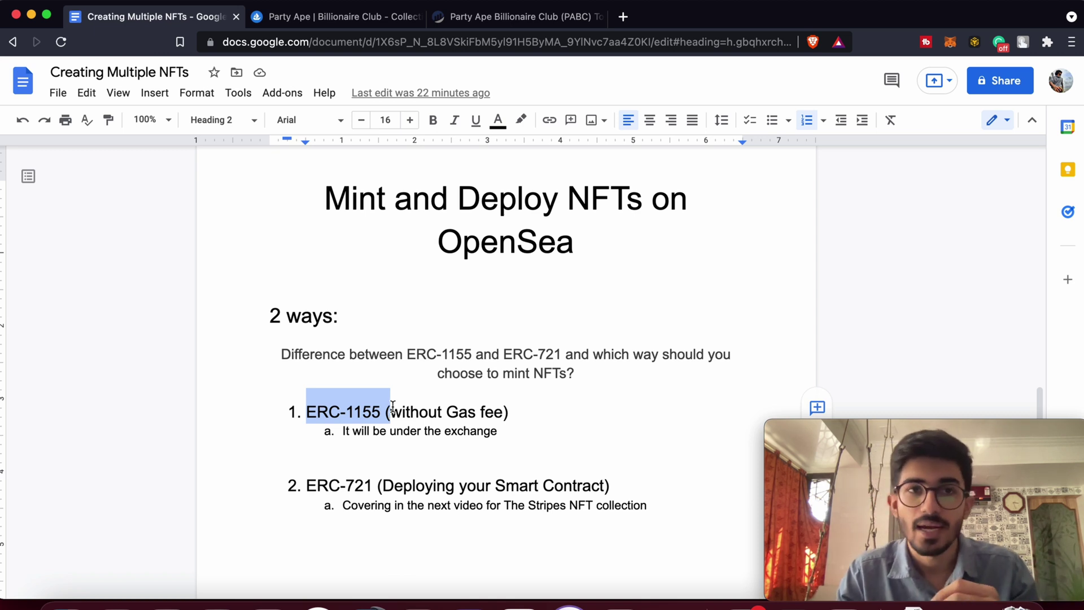
{"action": "left_click", "coordinate": [412, 432]}
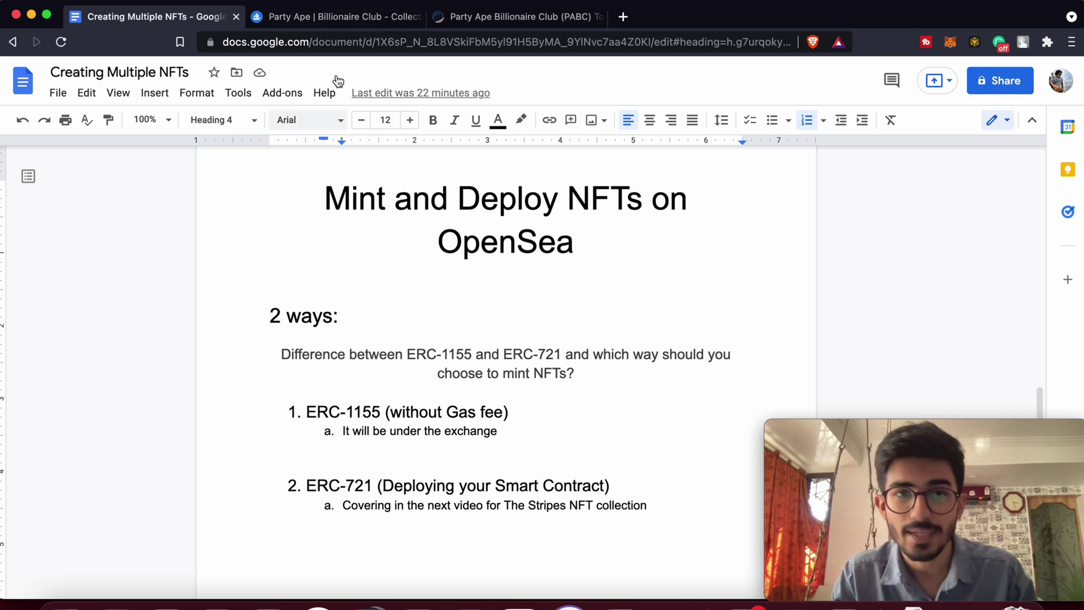
Go to the Party Ape OpenSea collection and open the APE #08777 item page.
{"action": "left_click", "coordinate": [348, 14]}
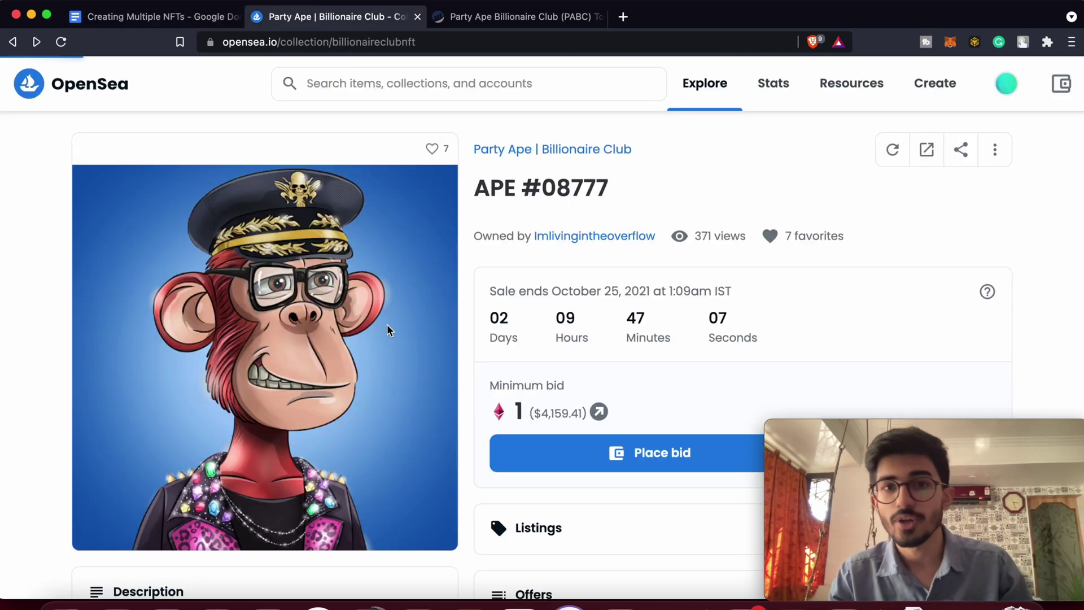
{"action": "key", "text": "super+bracketleft"}
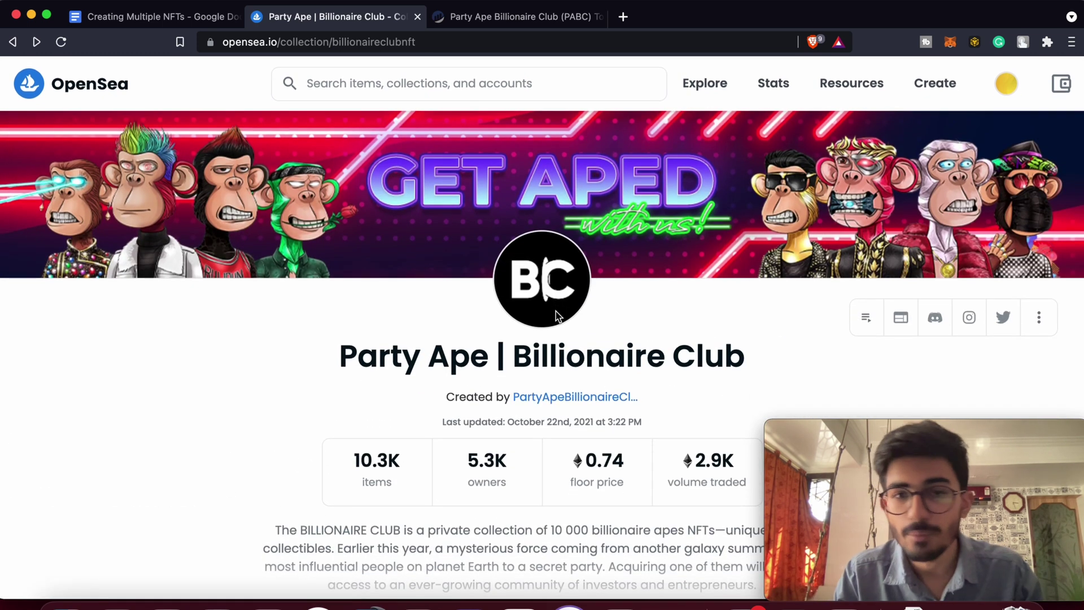
{"action": "scroll", "coordinate": [558, 317], "scroll_direction": "down", "scroll_amount": 5}
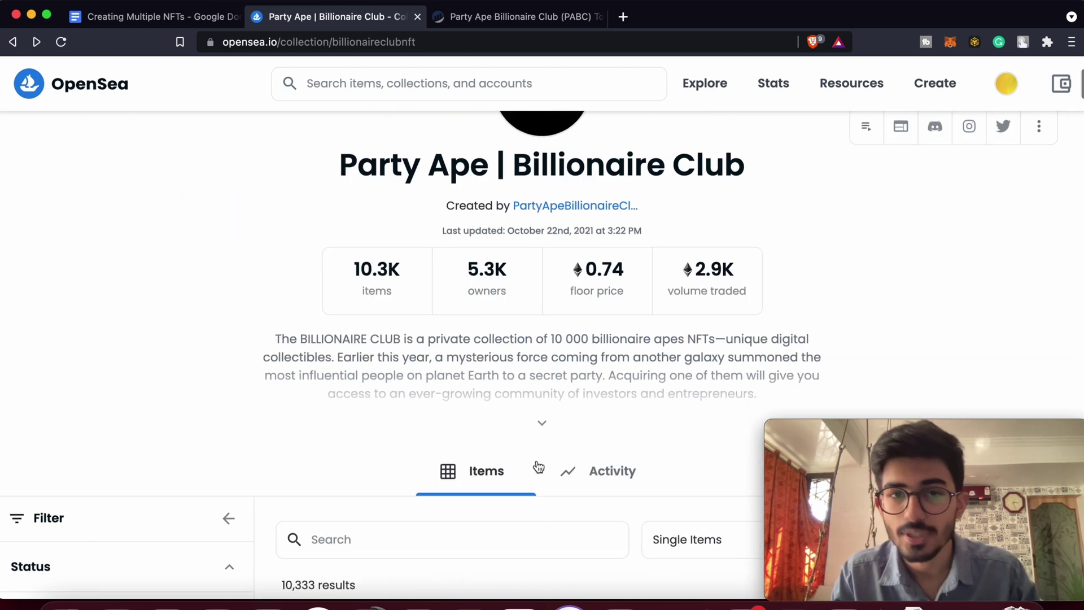
{"action": "scroll", "coordinate": [572, 472], "scroll_direction": "down", "scroll_amount": 3}
{"action": "left_click", "coordinate": [442, 442]}
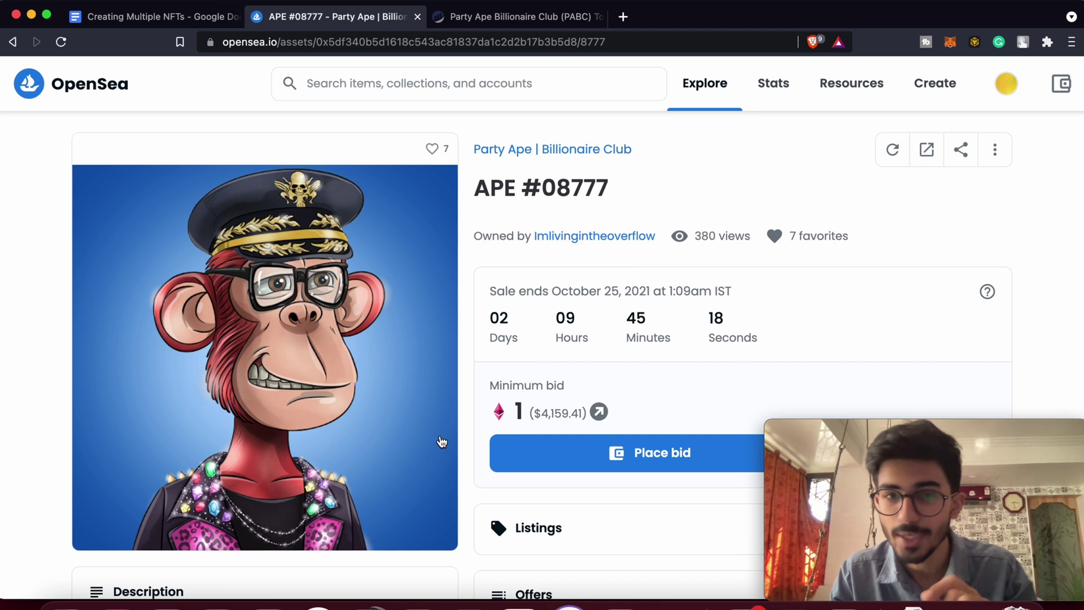
Expand APE #08777's Details to confirm its ERC-721 token standard.
{"action": "scroll", "coordinate": [440, 441], "scroll_direction": "down", "scroll_amount": 5}
{"action": "scroll", "coordinate": [440, 440], "scroll_direction": "down", "scroll_amount": 3}
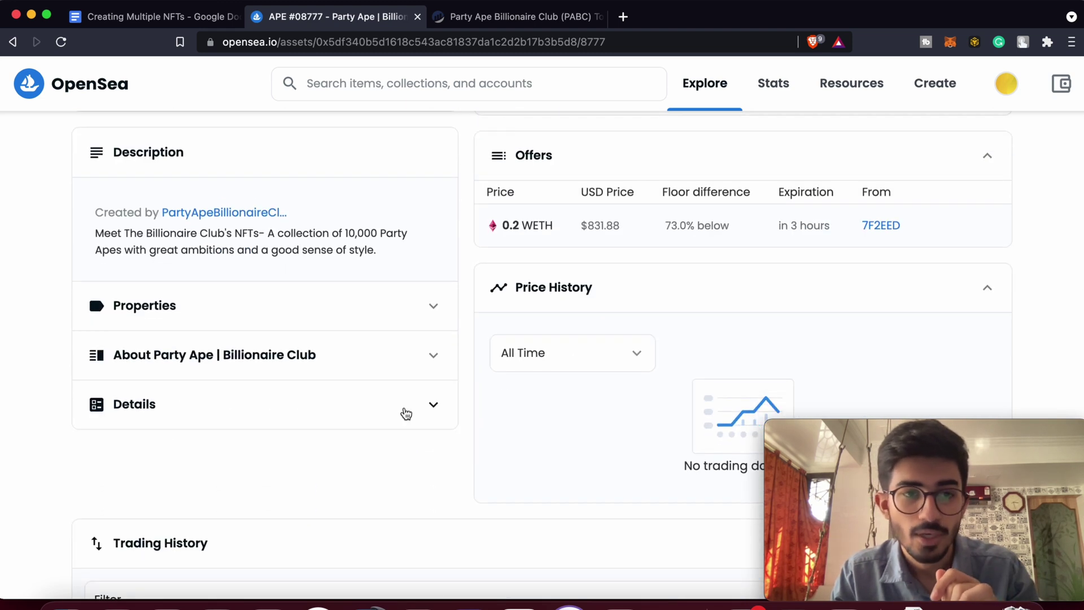
{"action": "left_click", "coordinate": [407, 414]}
{"action": "scroll", "coordinate": [406, 414], "scroll_direction": "down", "scroll_amount": 1}
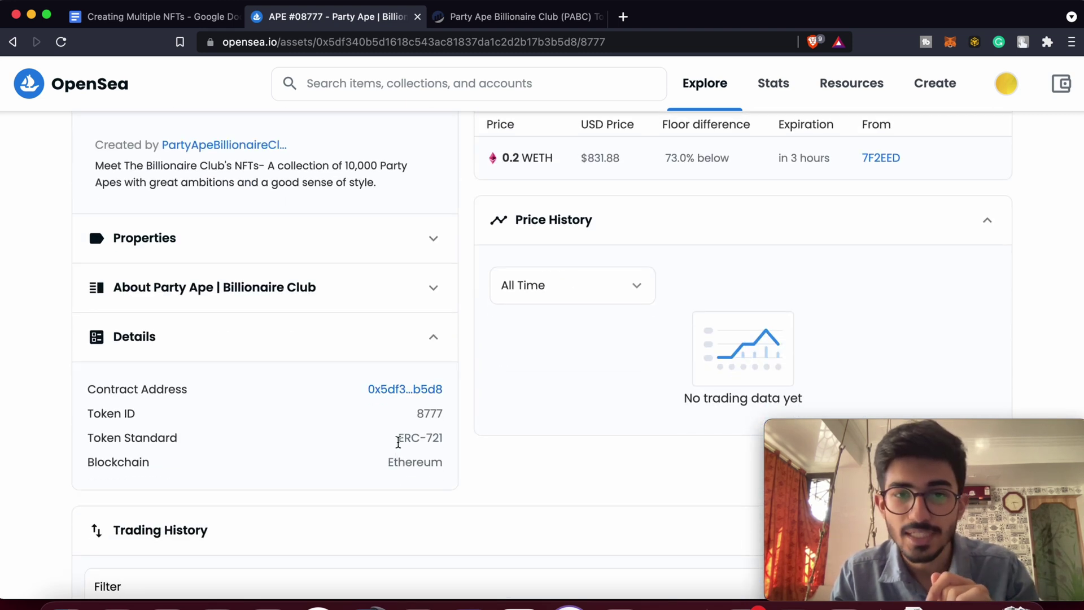
{"action": "left_click_drag", "start_coordinate": [399, 442], "coordinate": [444, 441]}
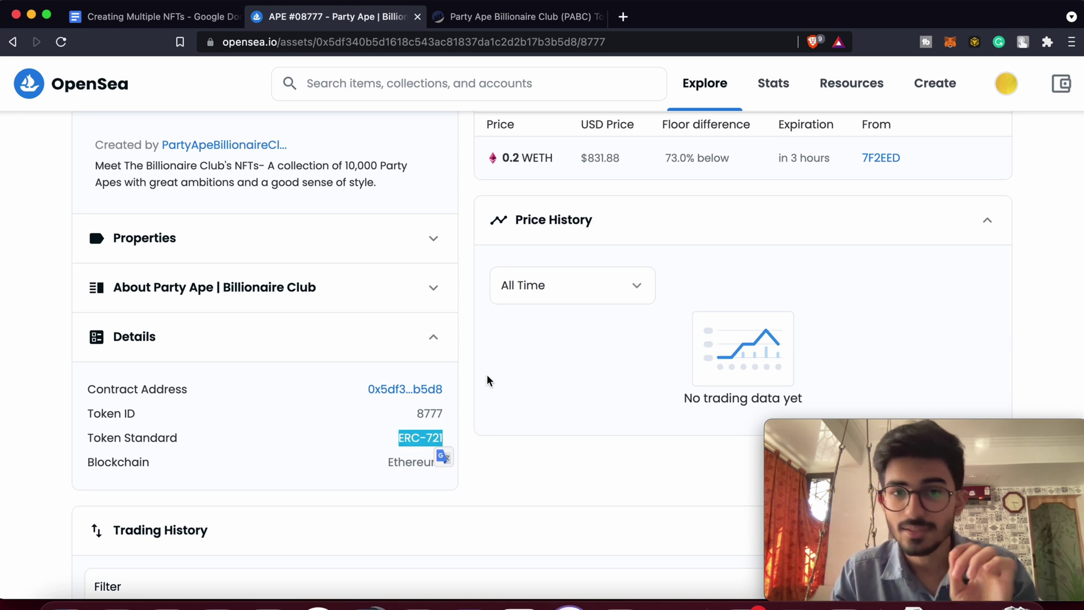
{"action": "left_click", "coordinate": [466, 425]}
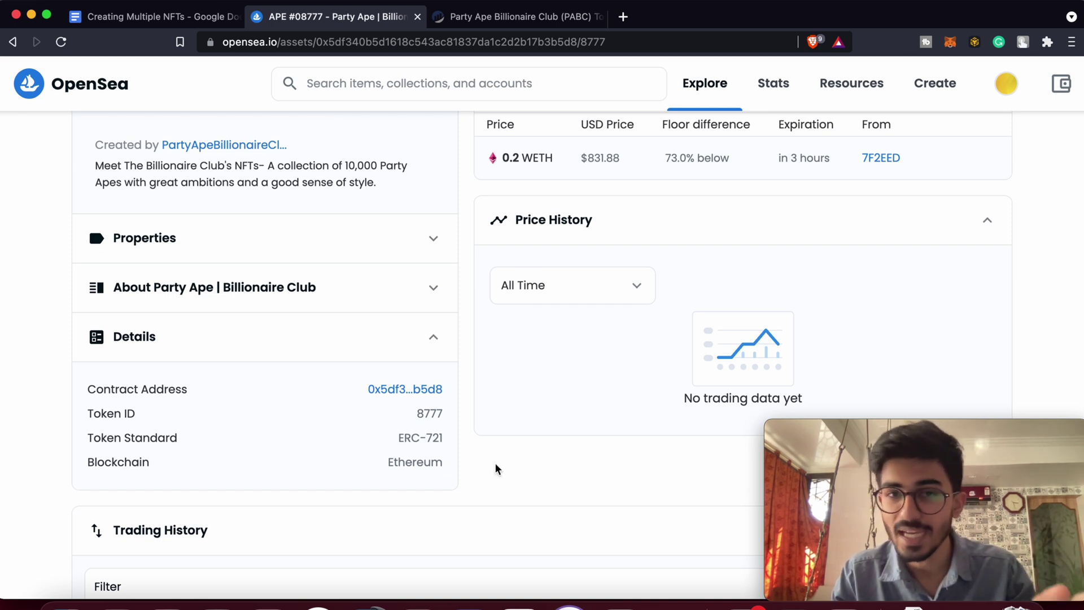
{"action": "scroll", "coordinate": [495, 464], "scroll_direction": "up", "scroll_amount": 8}
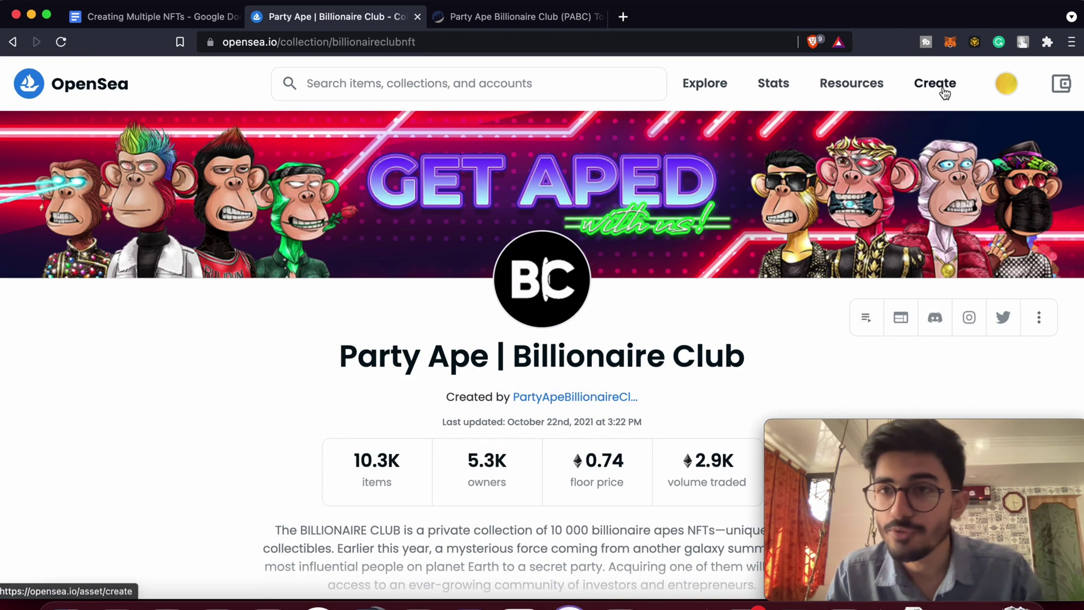
Start a new item and upload the night-time JPEG photo from the Desktop as its image.
{"action": "left_click", "coordinate": [926, 83]}
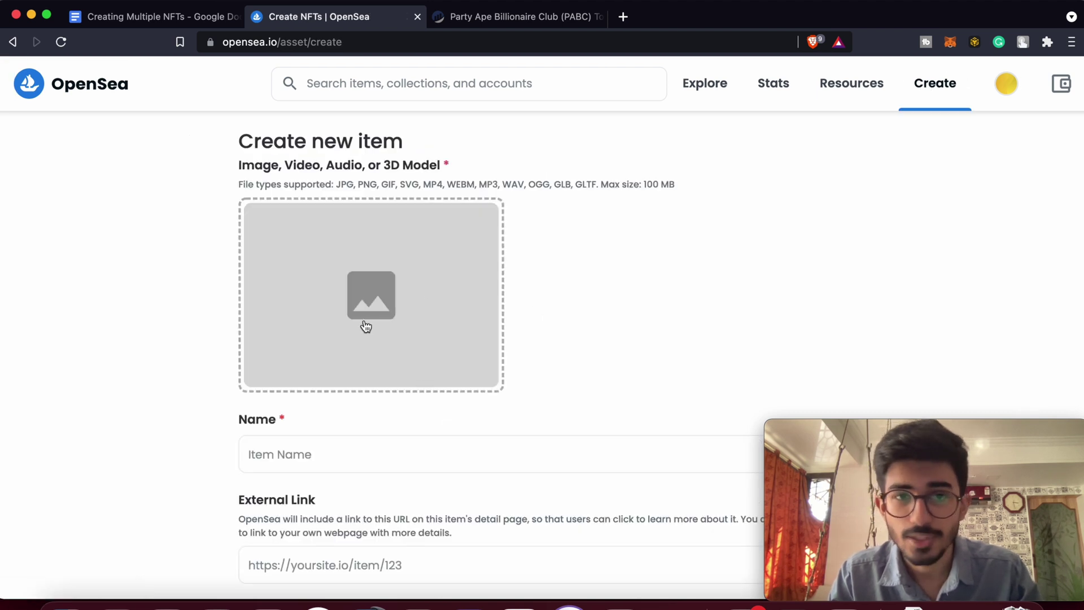
{"action": "left_click", "coordinate": [365, 371]}
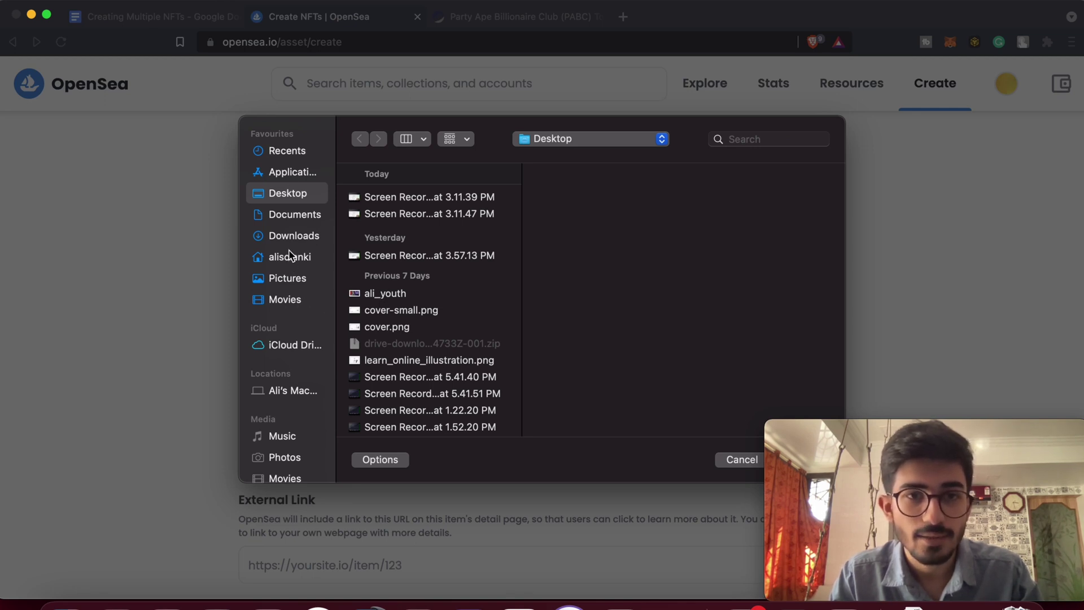
{"action": "scroll", "coordinate": [428, 337], "scroll_direction": "down", "scroll_amount": 5}
{"action": "scroll", "coordinate": [428, 337], "scroll_direction": "down", "scroll_amount": 10}
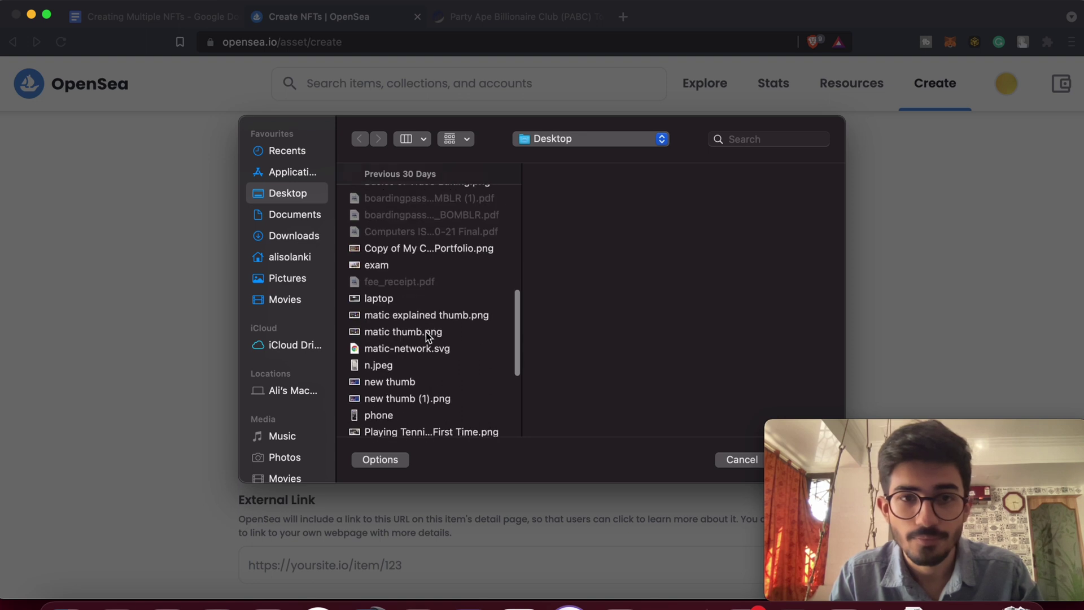
{"action": "scroll", "coordinate": [428, 337], "scroll_direction": "up", "scroll_amount": 5}
{"action": "scroll", "coordinate": [428, 337], "scroll_direction": "down", "scroll_amount": 1}
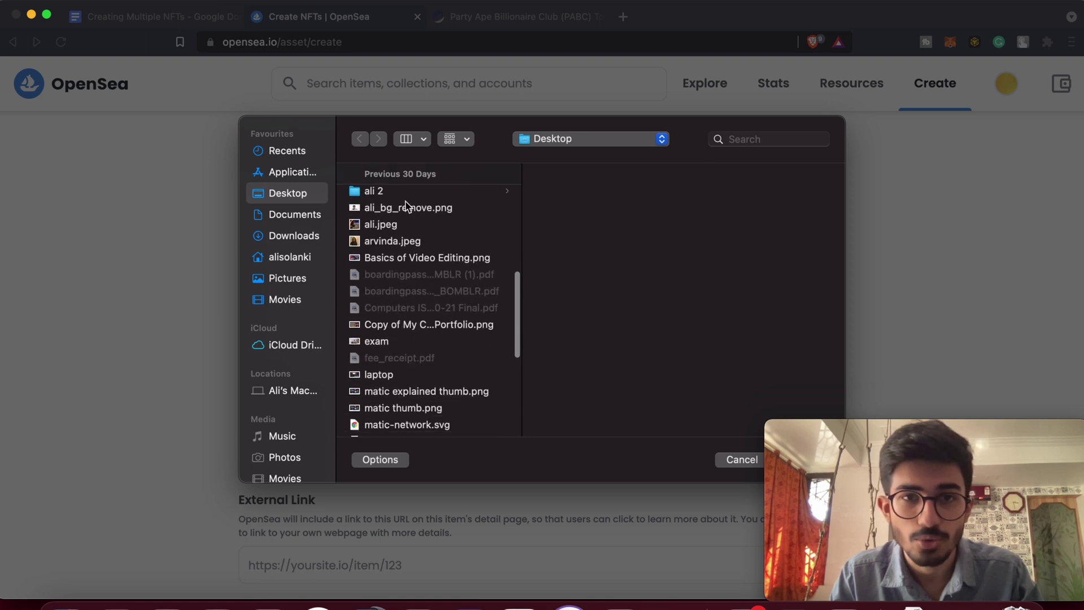
{"action": "left_click", "coordinate": [395, 226]}
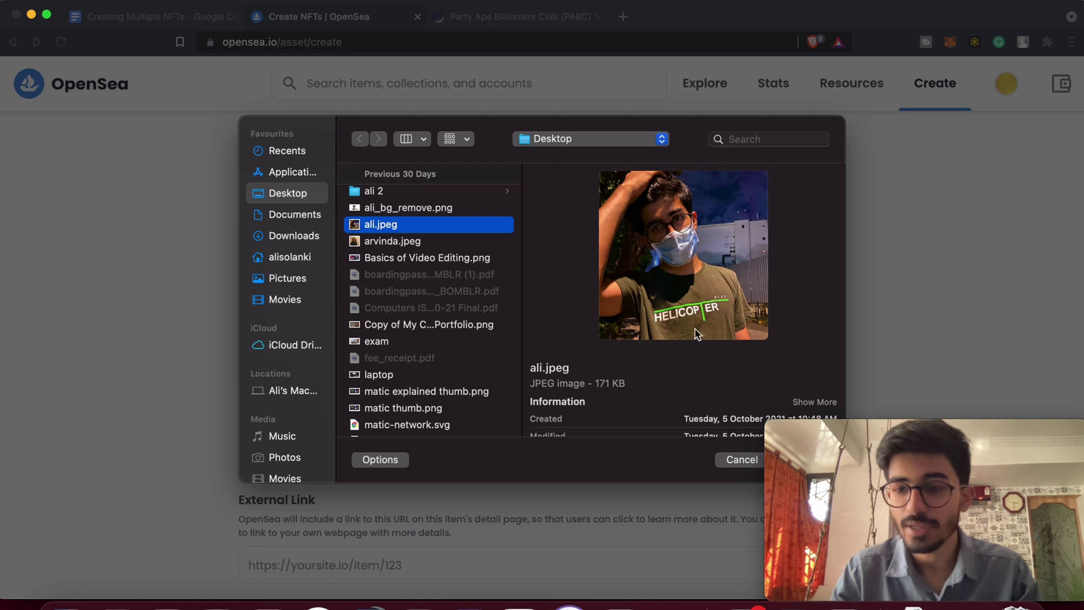
{"action": "key", "text": "Return"}
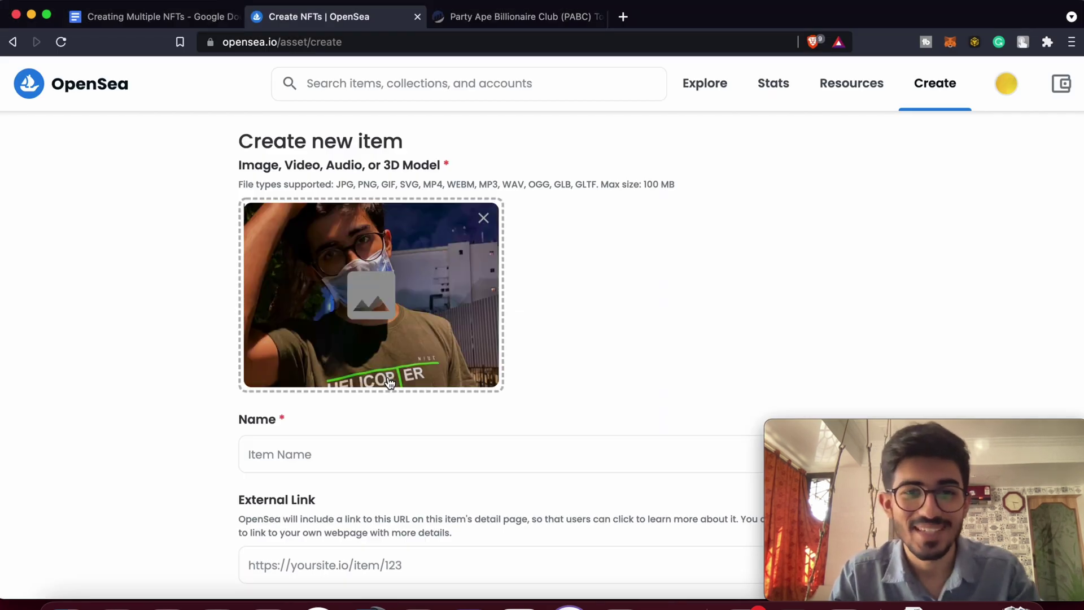
{"action": "scroll", "coordinate": [384, 317], "scroll_direction": "down", "scroll_amount": 1}
{"action": "left_click", "coordinate": [390, 416]}
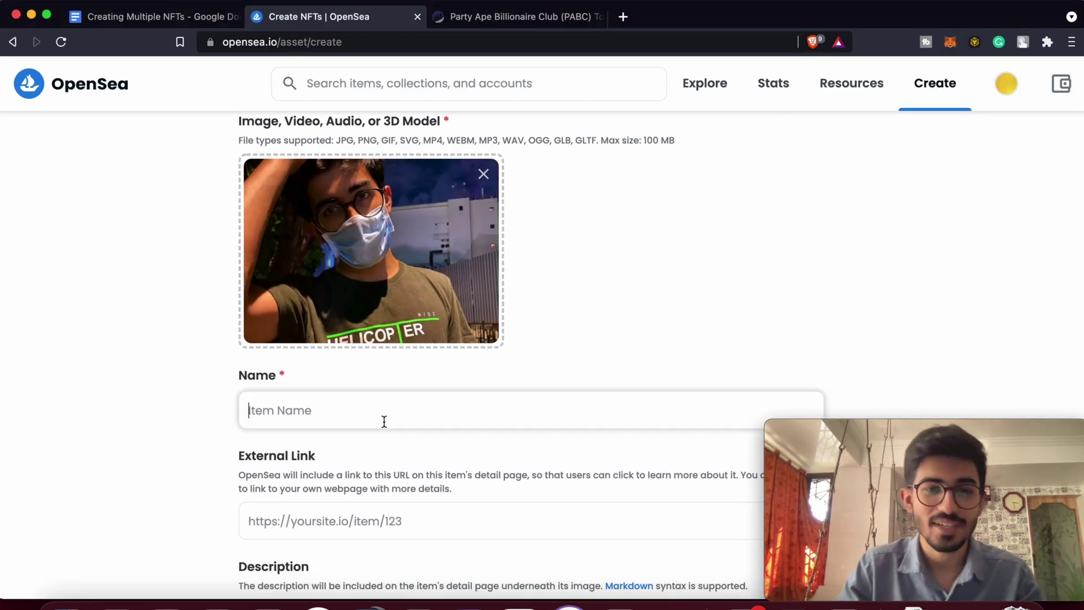
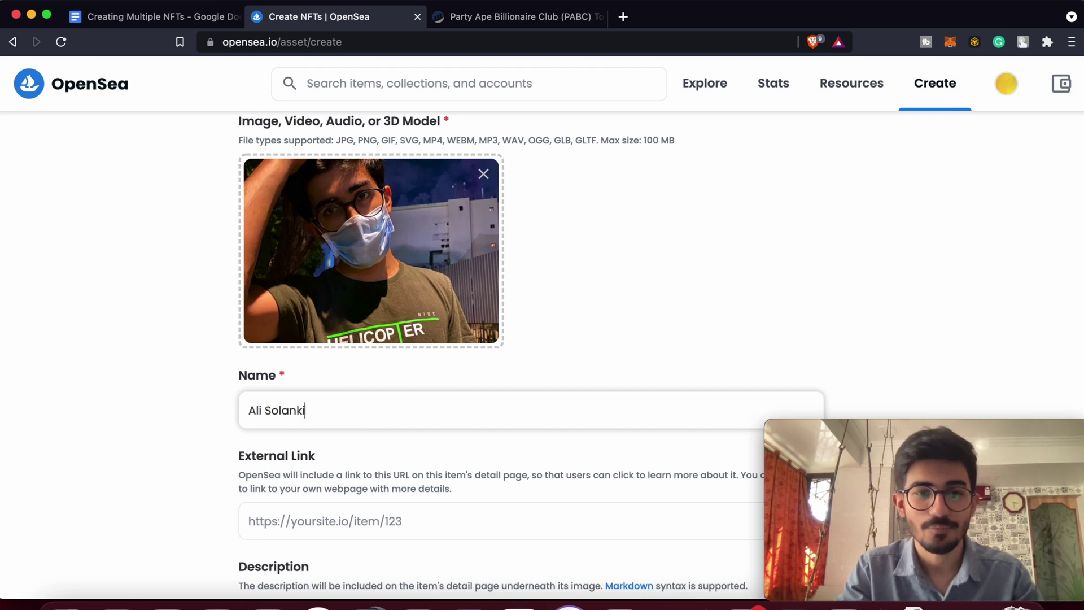
{"action": "type", "text": " Night time"}
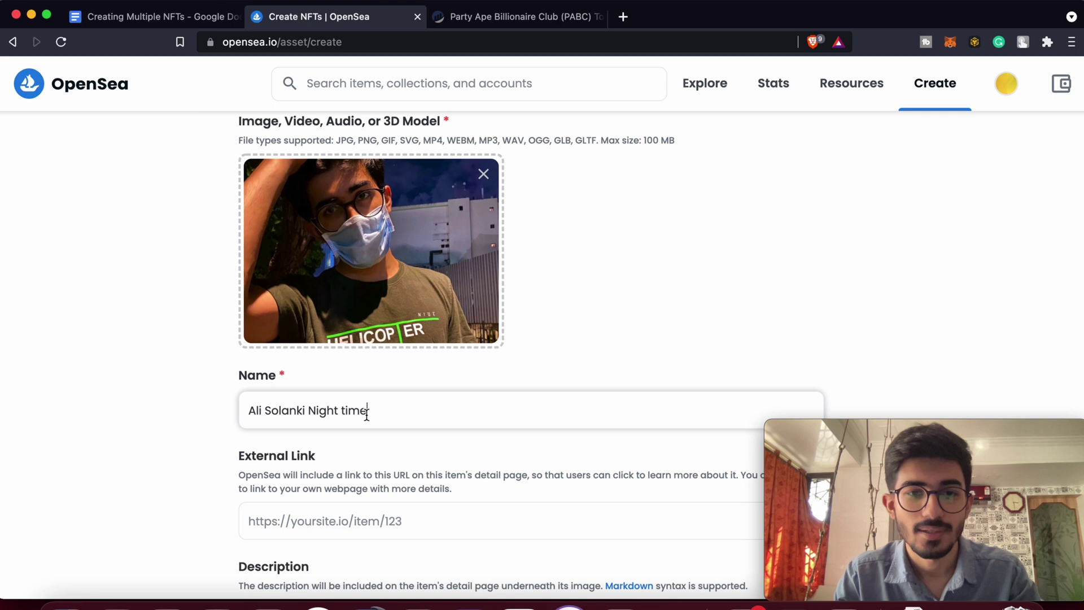
{"action": "left_click_drag", "start_coordinate": [366, 414], "coordinate": [307, 414]}
{"action": "type", "text": "wpL"}
{"action": "key", "text": "BackSpace"}
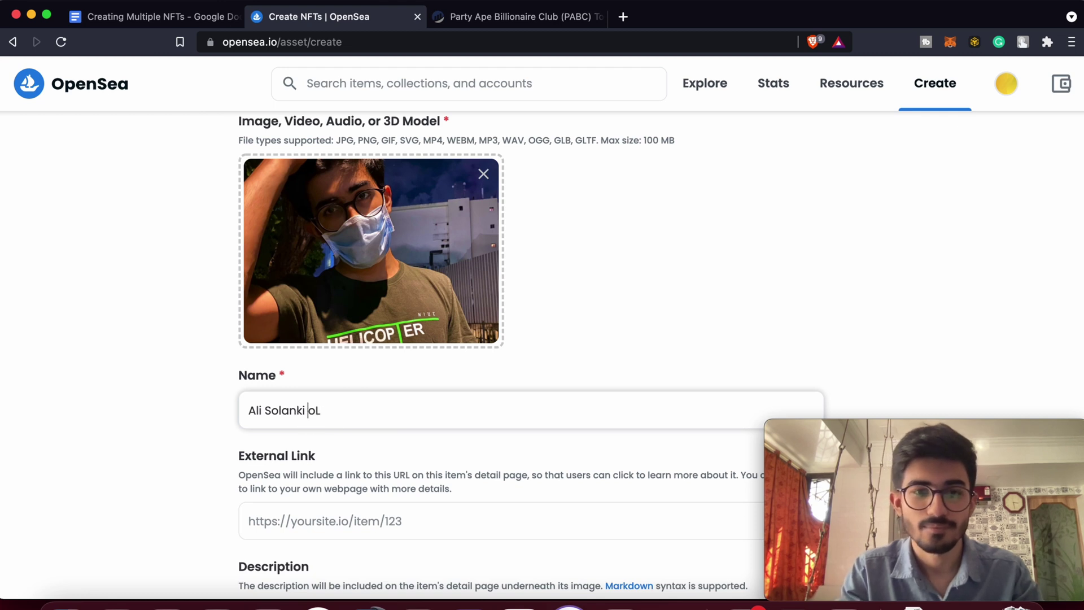
{"action": "key", "text": "BackSpace"}
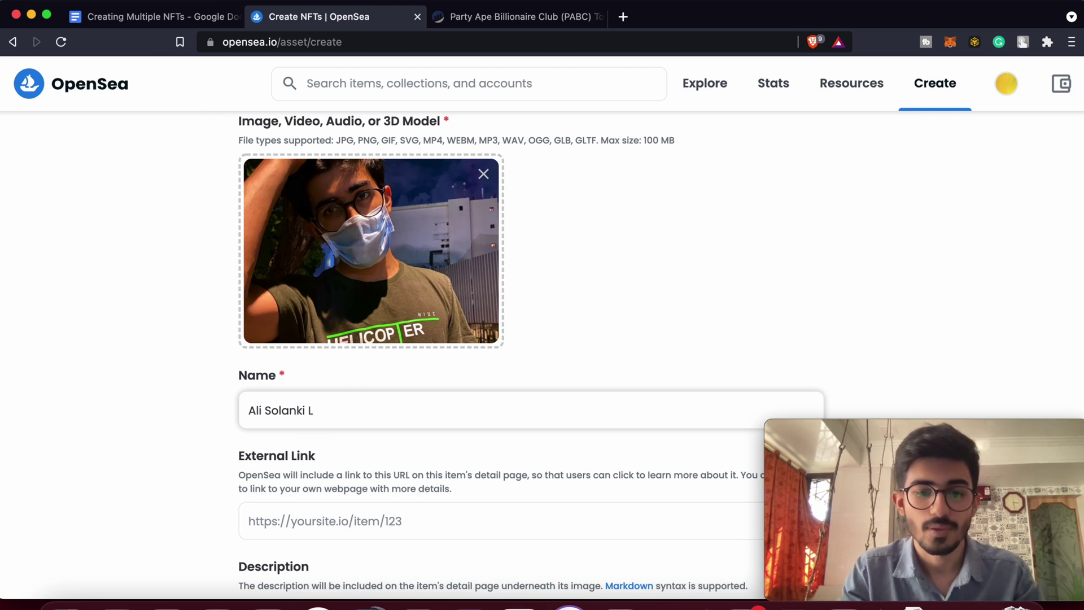
{"action": "type", "text": "ow light"}
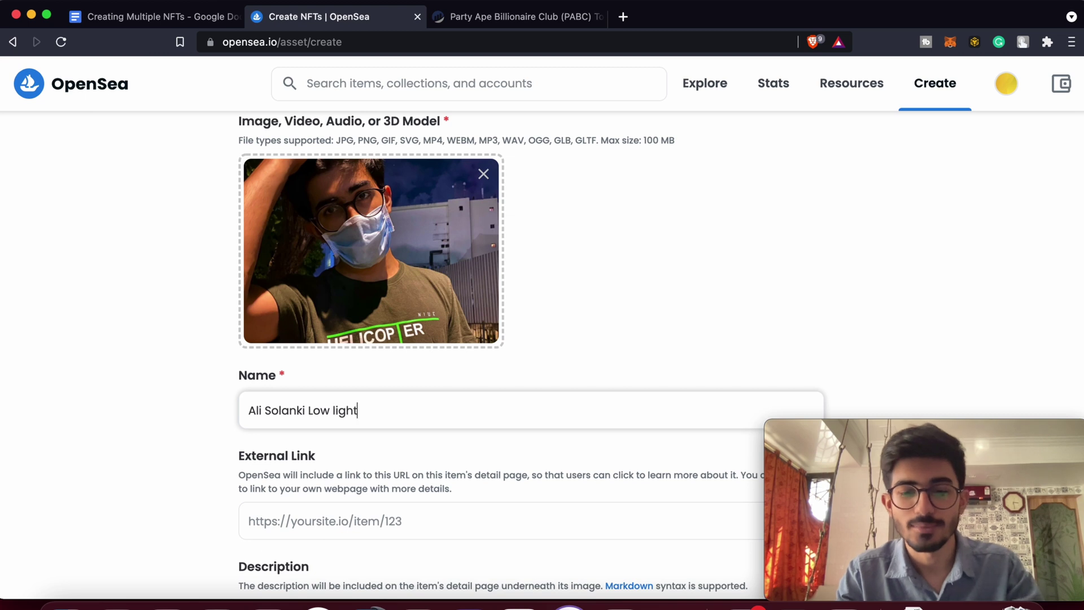
{"action": "scroll", "coordinate": [373, 433], "scroll_direction": "down", "scroll_amount": 3}
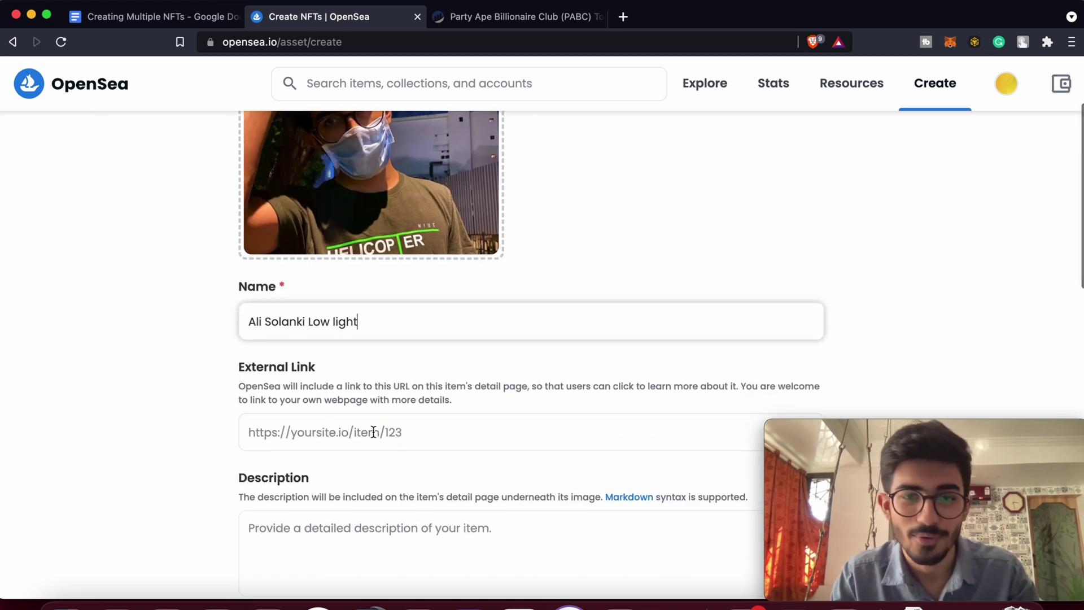
{"action": "scroll", "coordinate": [374, 433], "scroll_direction": "down", "scroll_amount": 4}
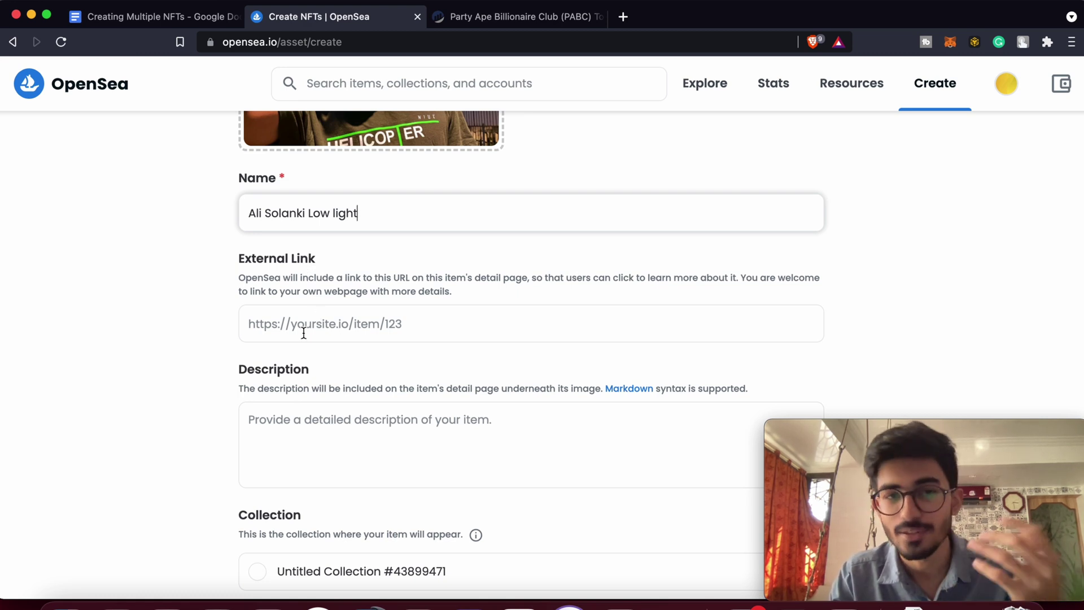
{"action": "scroll", "coordinate": [304, 333], "scroll_direction": "down", "scroll_amount": 2}
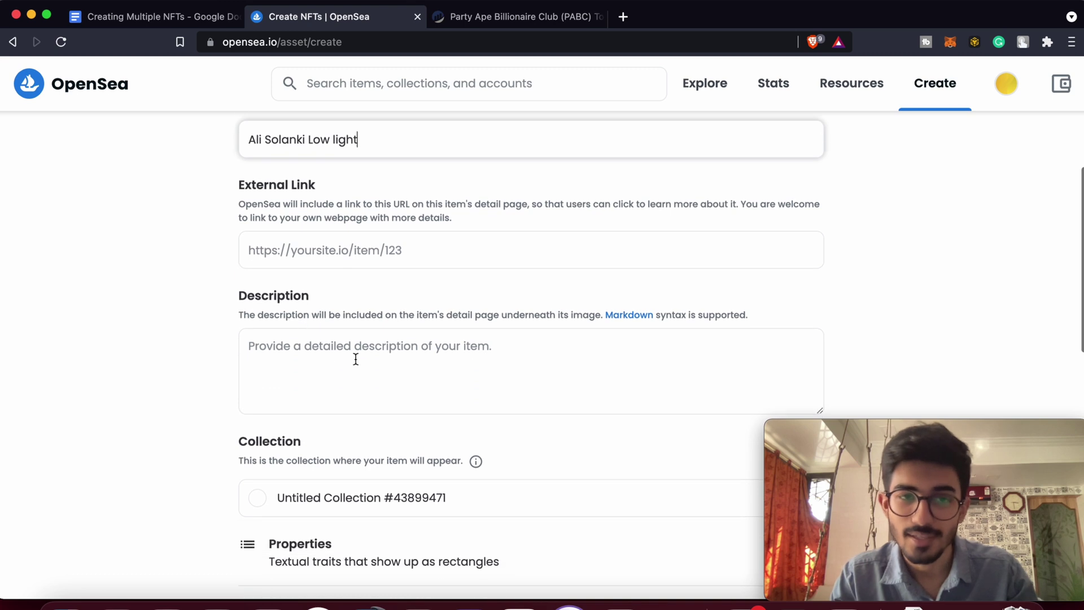
{"action": "left_click", "coordinate": [356, 360]}
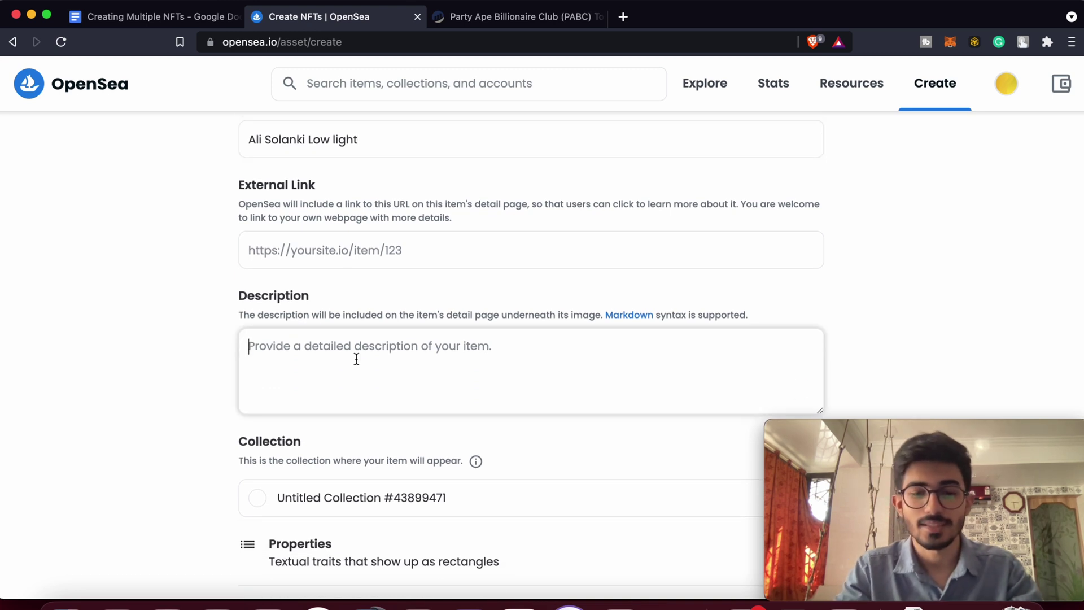
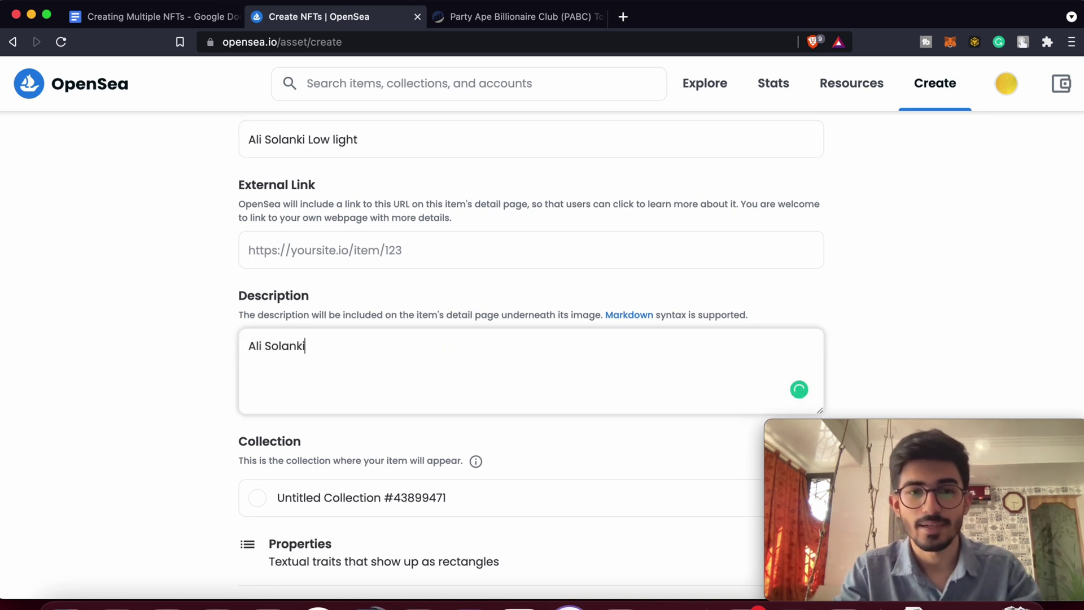
{"action": "type", "text": "in low light"}
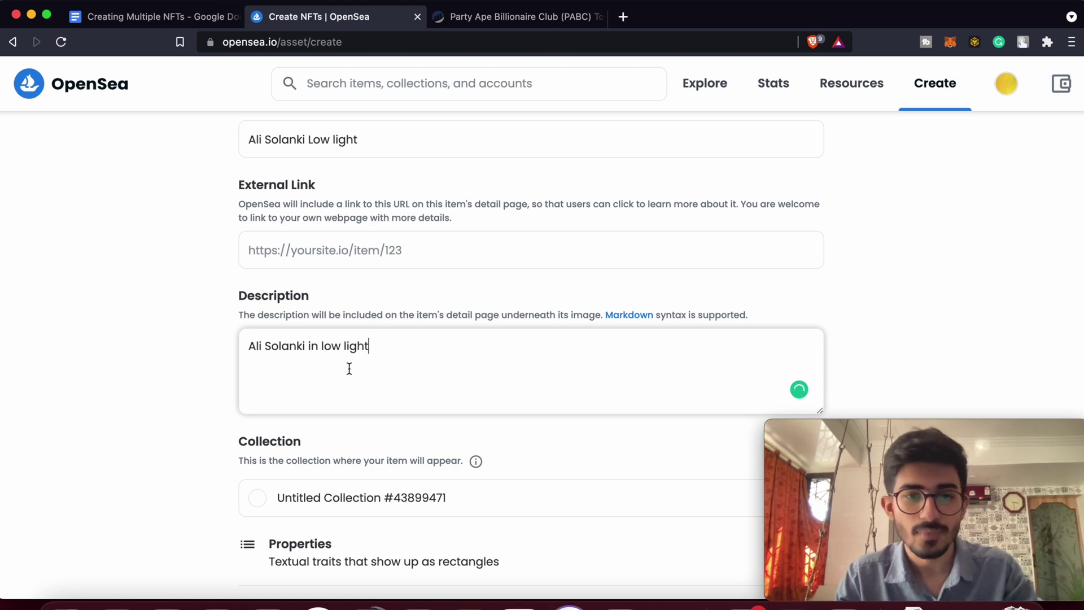
Check the Collection list and keep Untitled Collection #43899471.
{"action": "scroll", "coordinate": [349, 368], "scroll_direction": "down", "scroll_amount": 3}
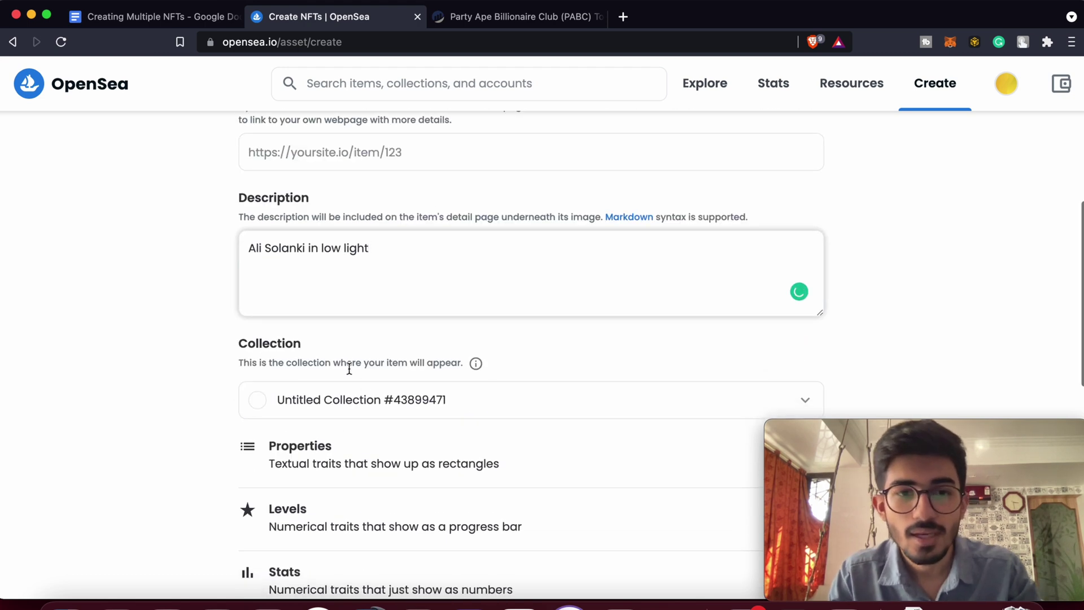
{"action": "scroll", "coordinate": [378, 414], "scroll_direction": "down", "scroll_amount": 1}
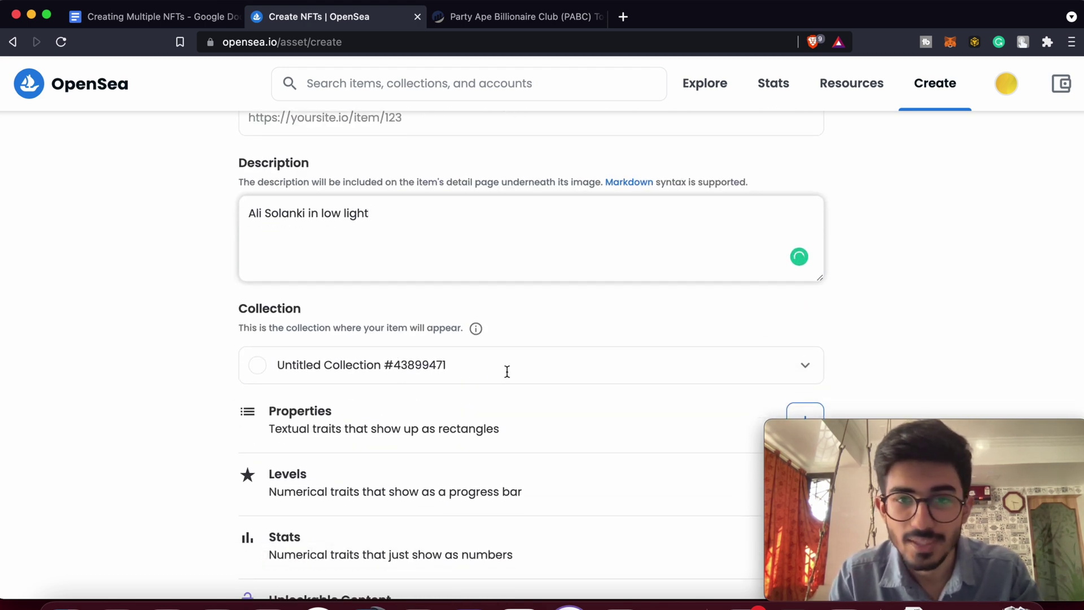
{"action": "scroll", "coordinate": [506, 370], "scroll_direction": "down", "scroll_amount": 2}
{"action": "left_click", "coordinate": [537, 310]}
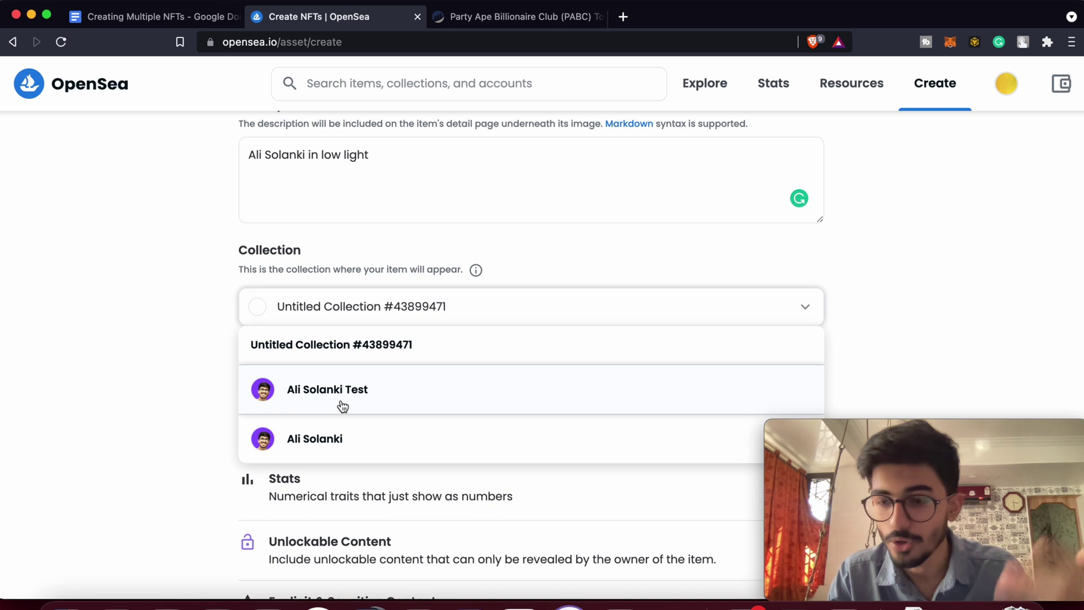
{"action": "left_click", "coordinate": [150, 358]}
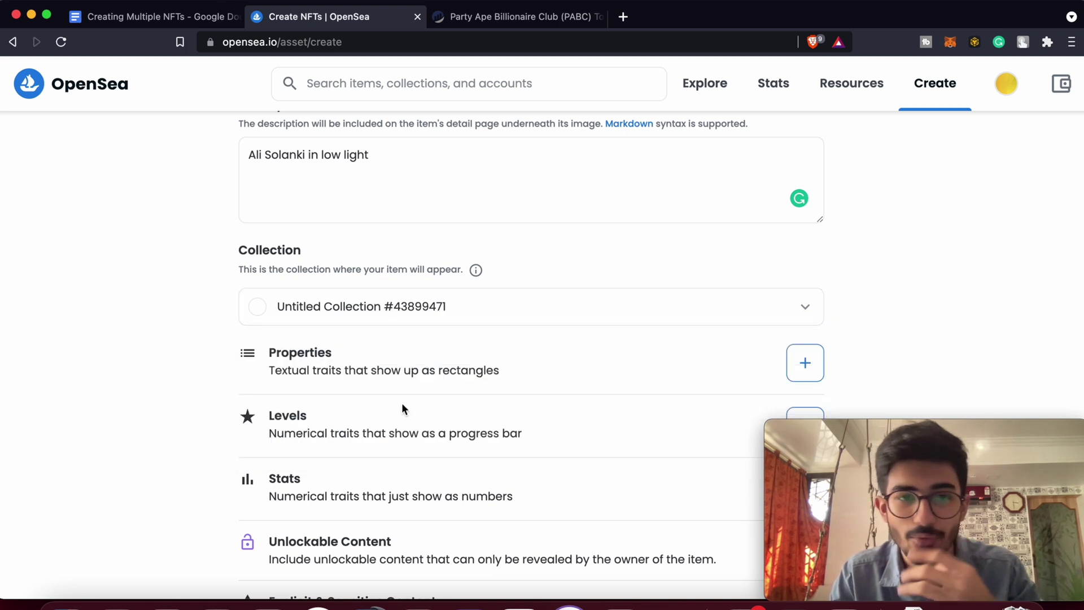
{"action": "scroll", "coordinate": [531, 364], "scroll_direction": "down", "scroll_amount": 4}
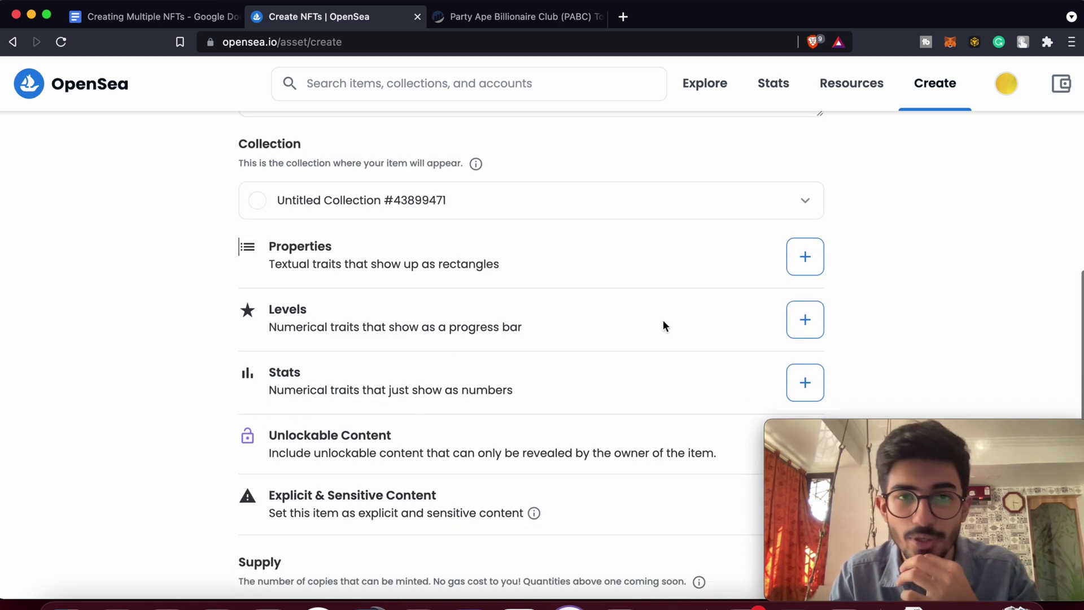
Add and save properties Character: Male and Time: Night.
{"action": "left_click", "coordinate": [806, 258]}
{"action": "type", "text": "C"}
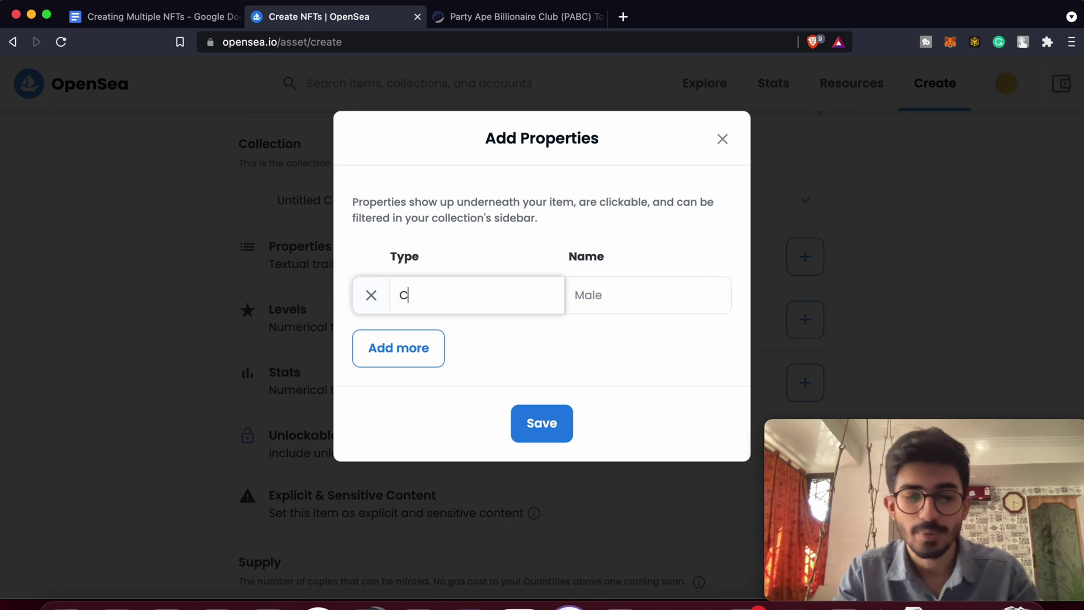
{"action": "type", "text": "haracter"}
{"action": "key", "text": "Tab"}
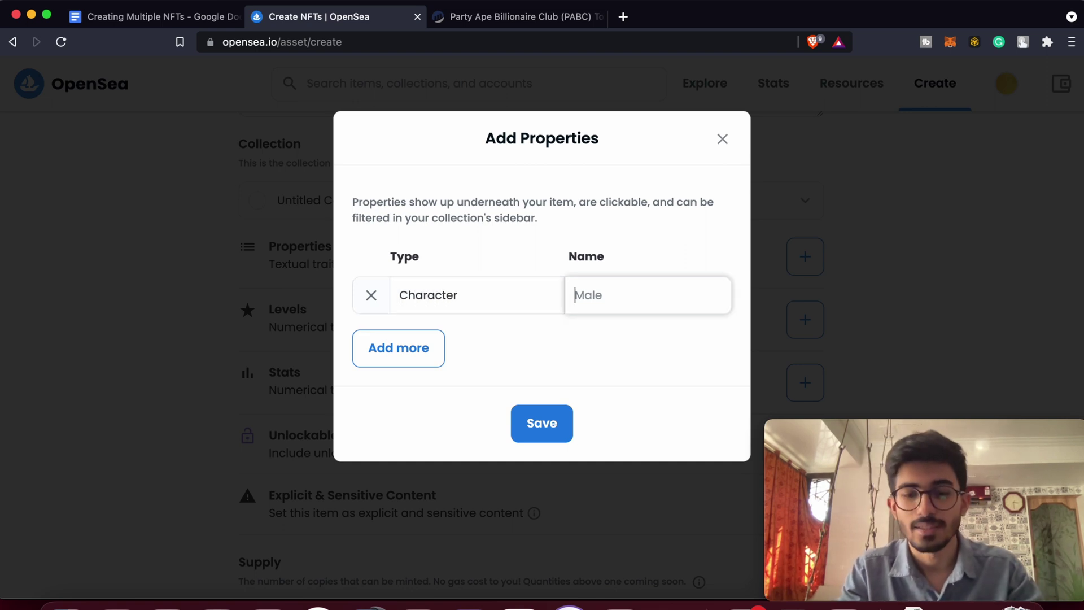
{"action": "type", "text": "Male"}
{"action": "left_click", "coordinate": [401, 348]}
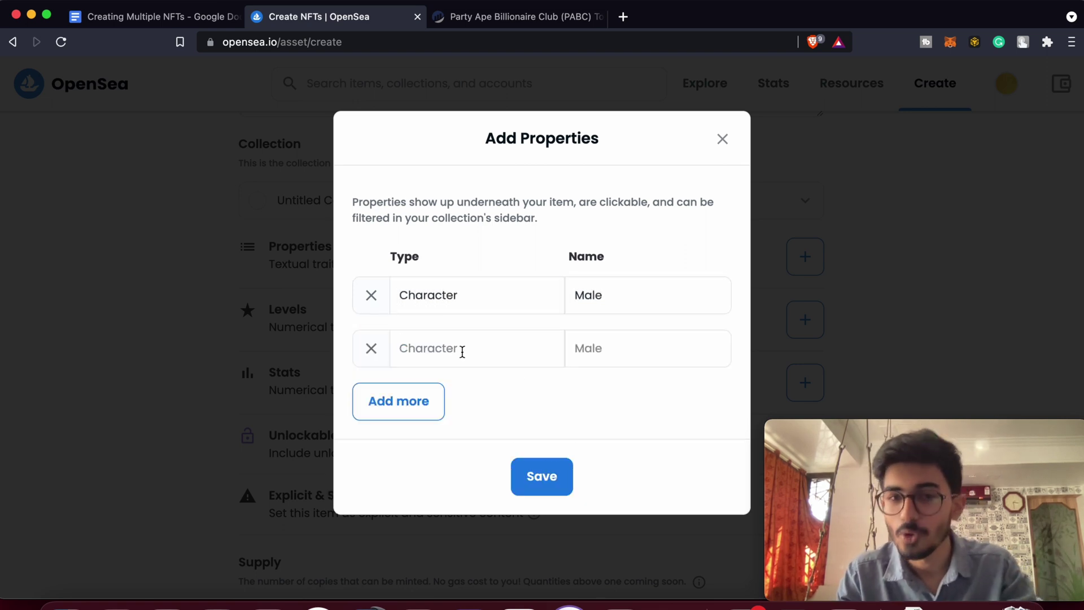
{"action": "left_click", "coordinate": [501, 356]}
{"action": "type", "text": "Time"}
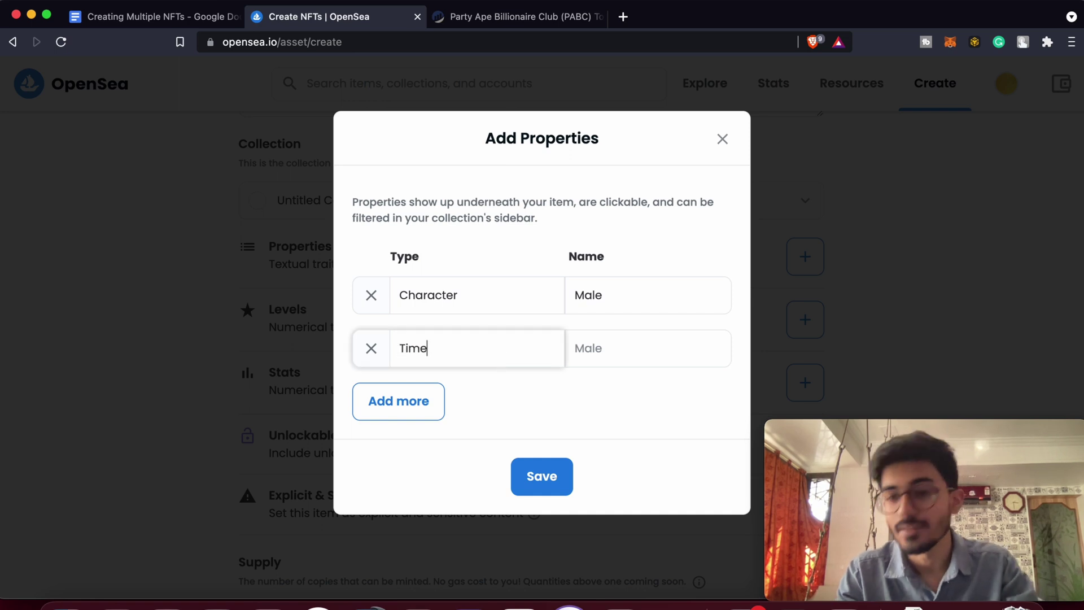
{"action": "key", "text": "Tab"}
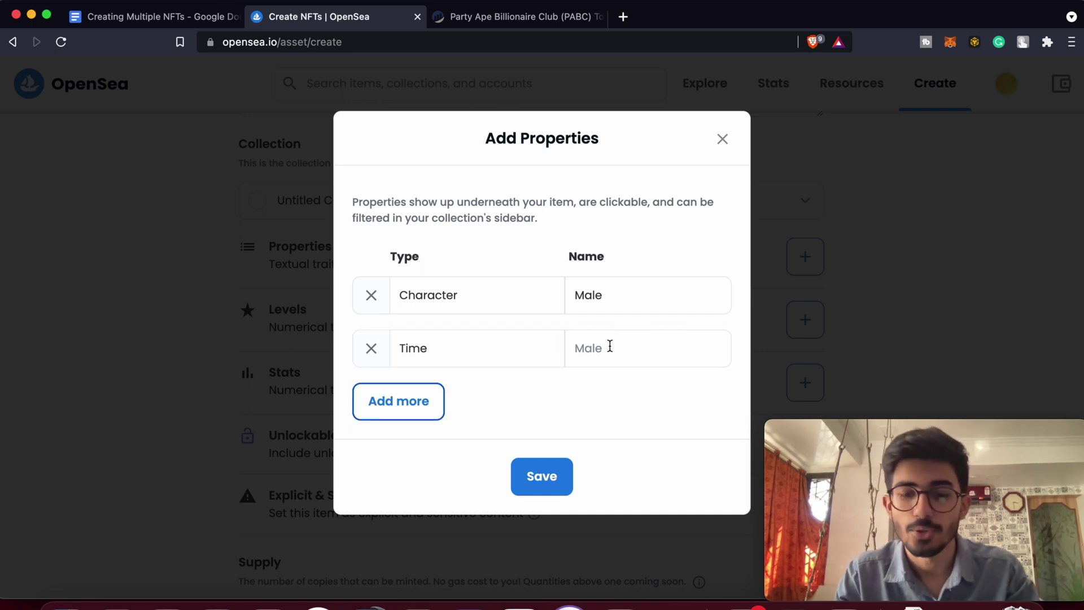
{"action": "left_click", "coordinate": [612, 343]}
{"action": "type", "text": "Night"}
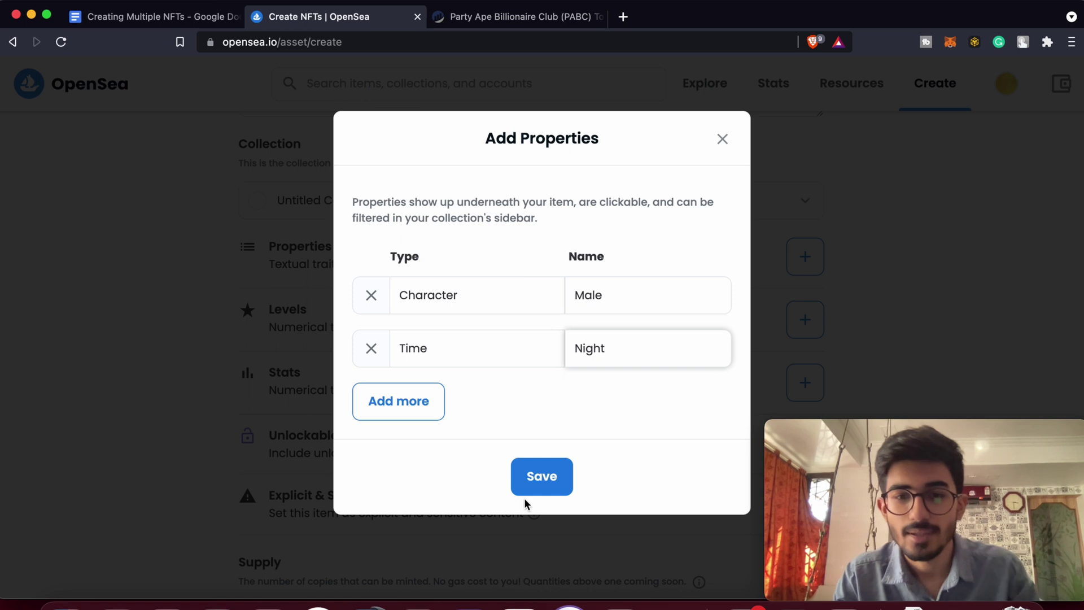
{"action": "left_click", "coordinate": [528, 487]}
Open the Levels editor and close it without adding any levels.
{"action": "scroll", "coordinate": [545, 470], "scroll_direction": "down", "scroll_amount": 3}
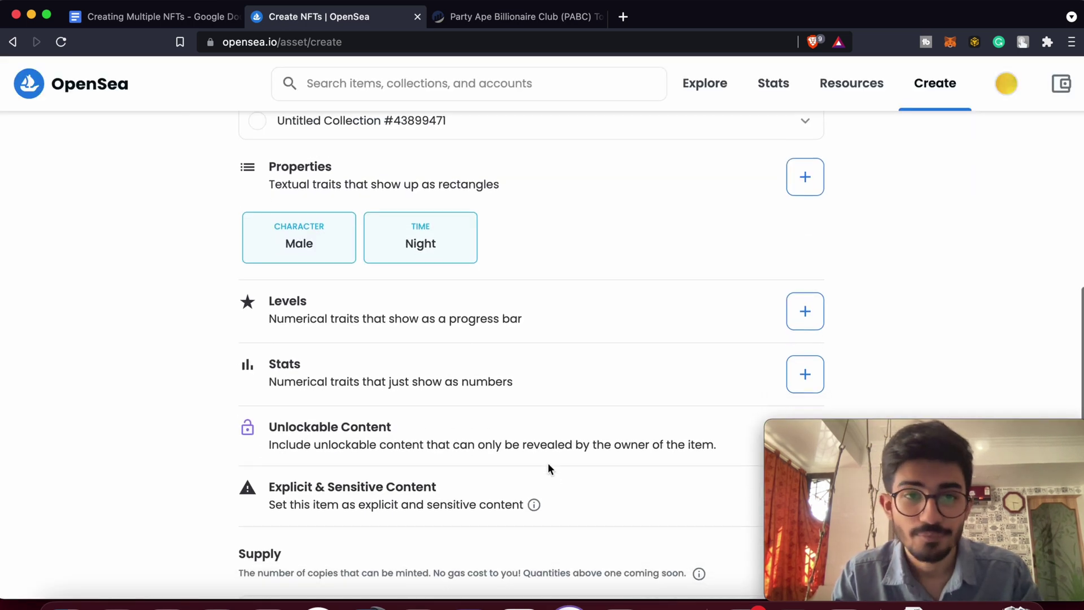
{"action": "left_click", "coordinate": [800, 315]}
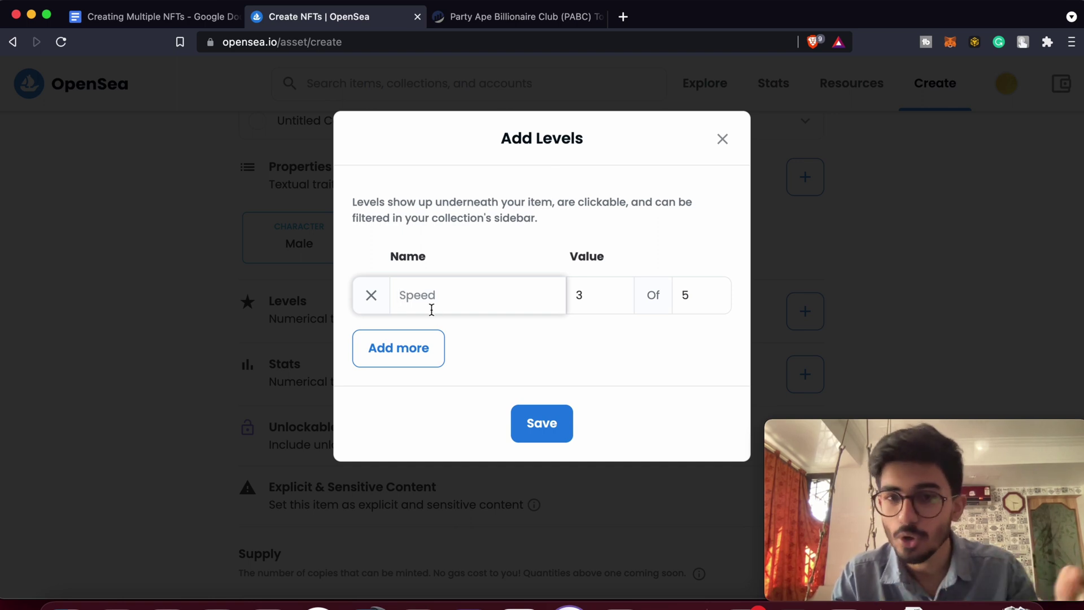
{"action": "left_click", "coordinate": [726, 145]}
{"action": "scroll", "coordinate": [593, 390], "scroll_direction": "down", "scroll_amount": 2}
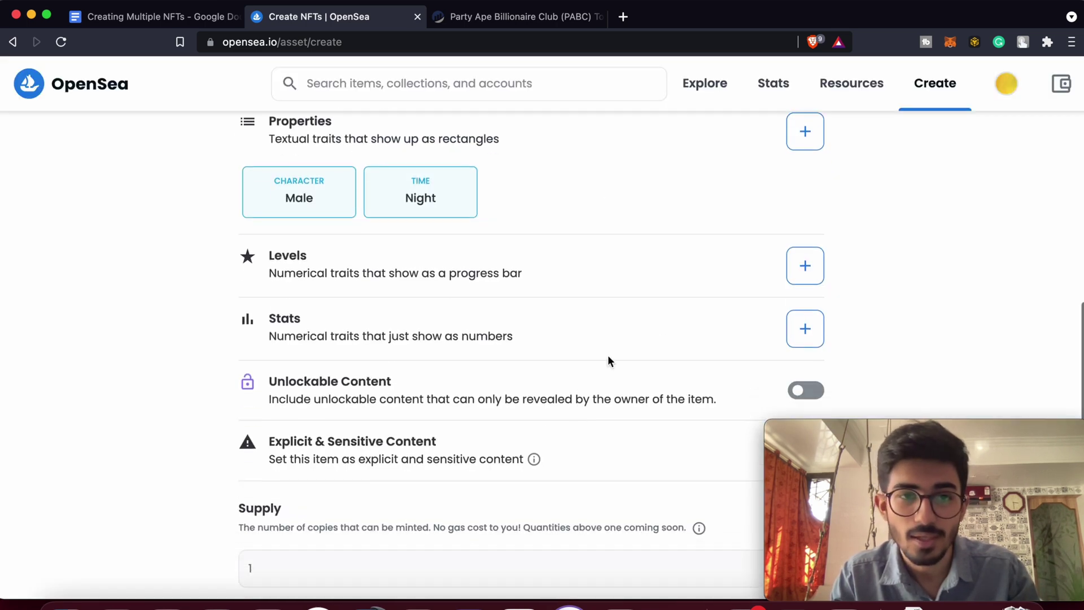
{"action": "scroll", "coordinate": [554, 380], "scroll_direction": "down", "scroll_amount": 2}
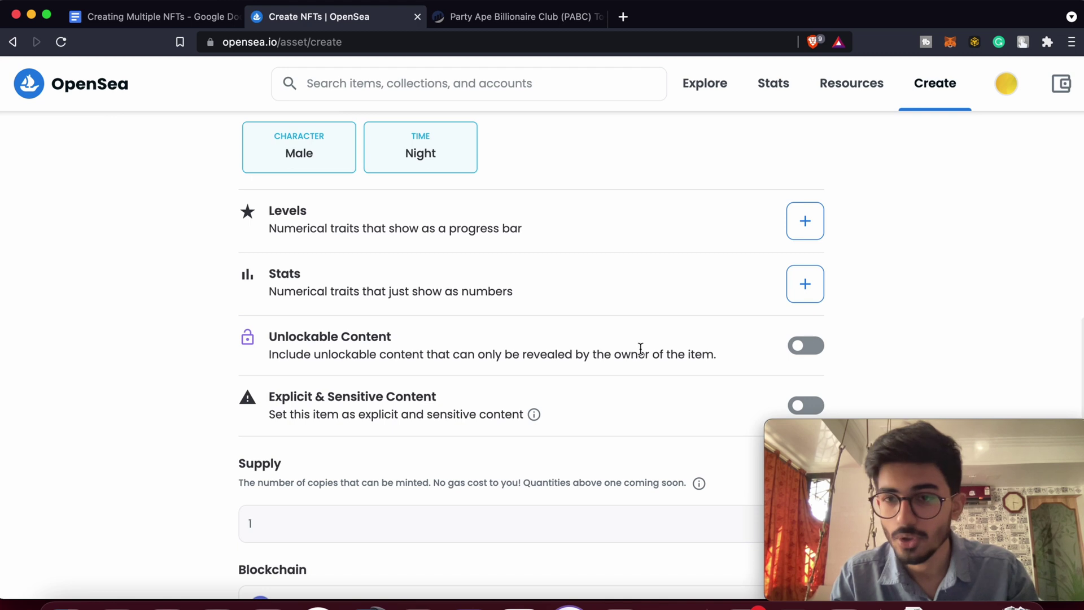
{"action": "scroll", "coordinate": [660, 345], "scroll_direction": "down", "scroll_amount": 2}
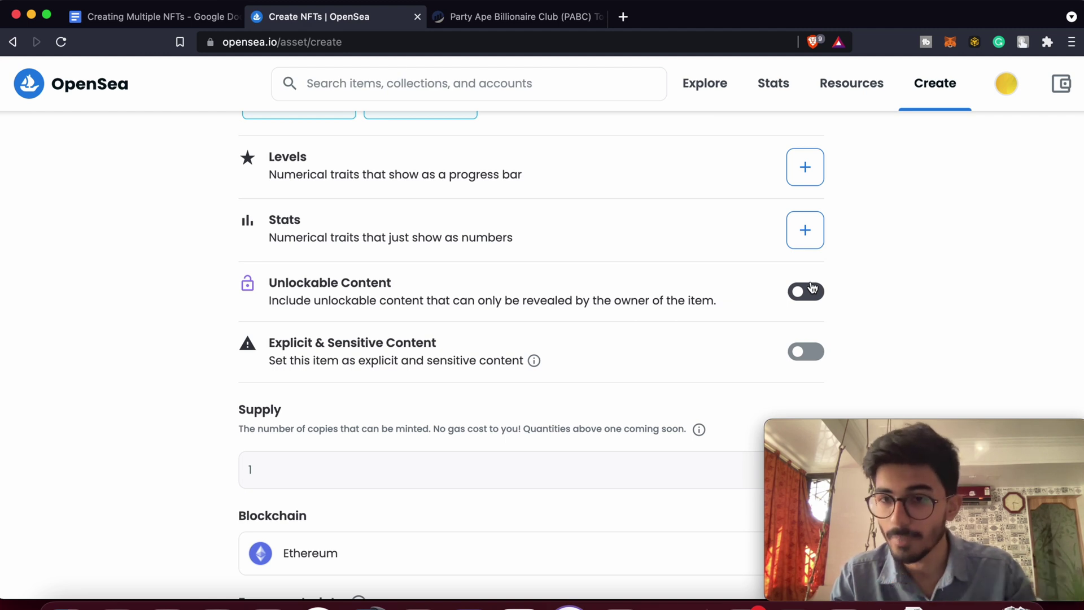
{"action": "left_click", "coordinate": [812, 290]}
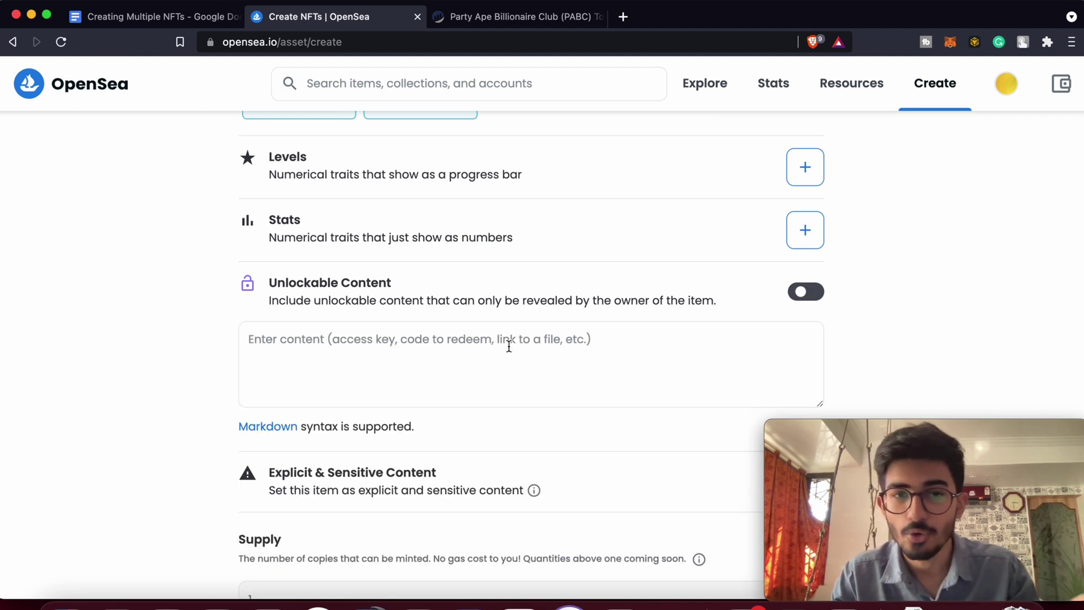
{"action": "left_click", "coordinate": [505, 371]}
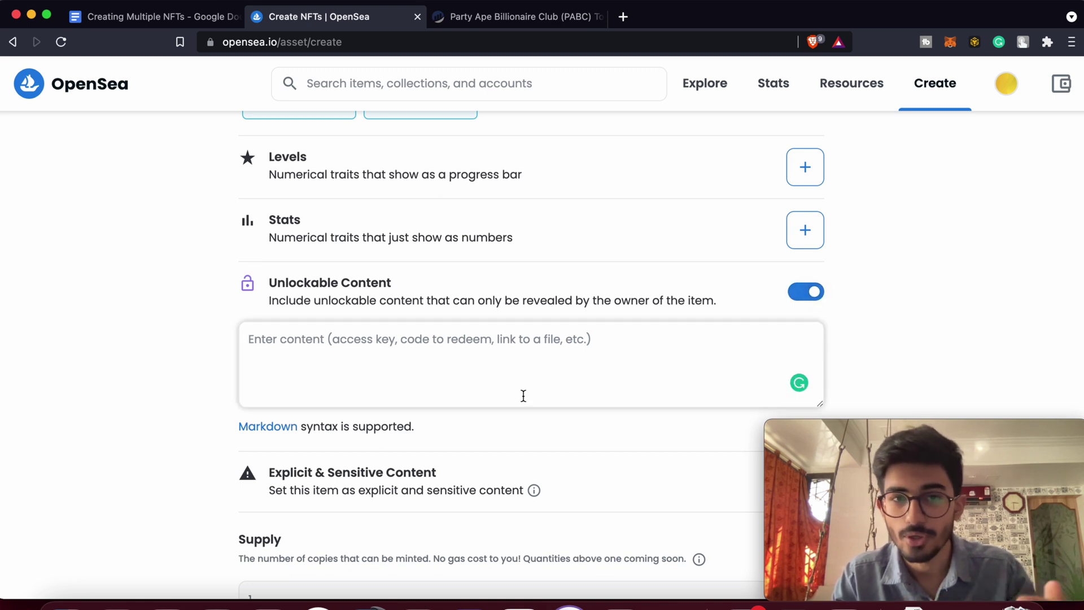
{"action": "left_click", "coordinate": [808, 294]}
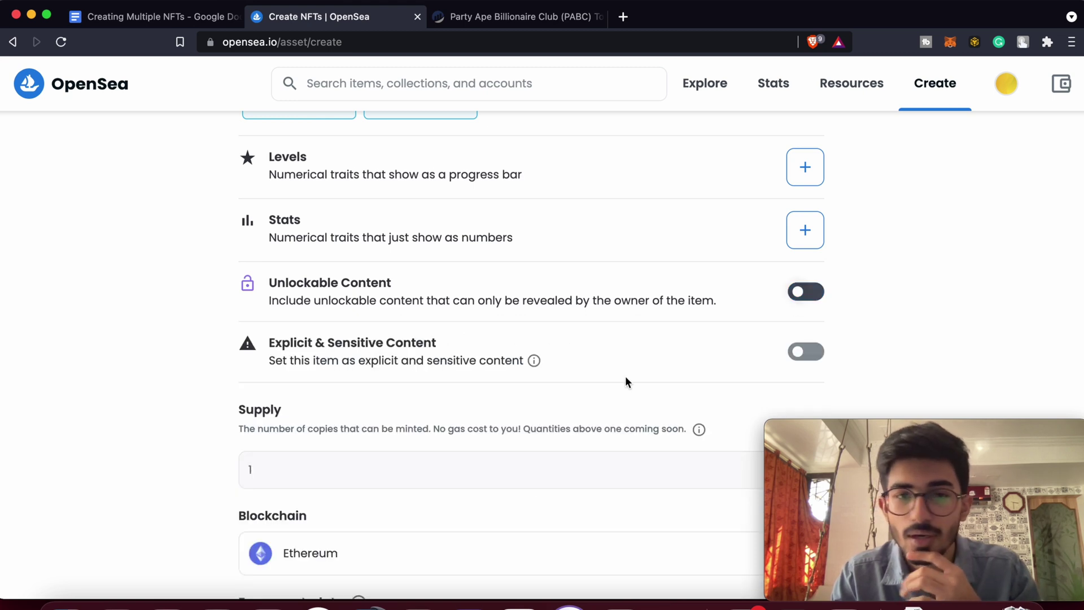
{"action": "scroll", "coordinate": [626, 377], "scroll_direction": "down", "scroll_amount": 3}
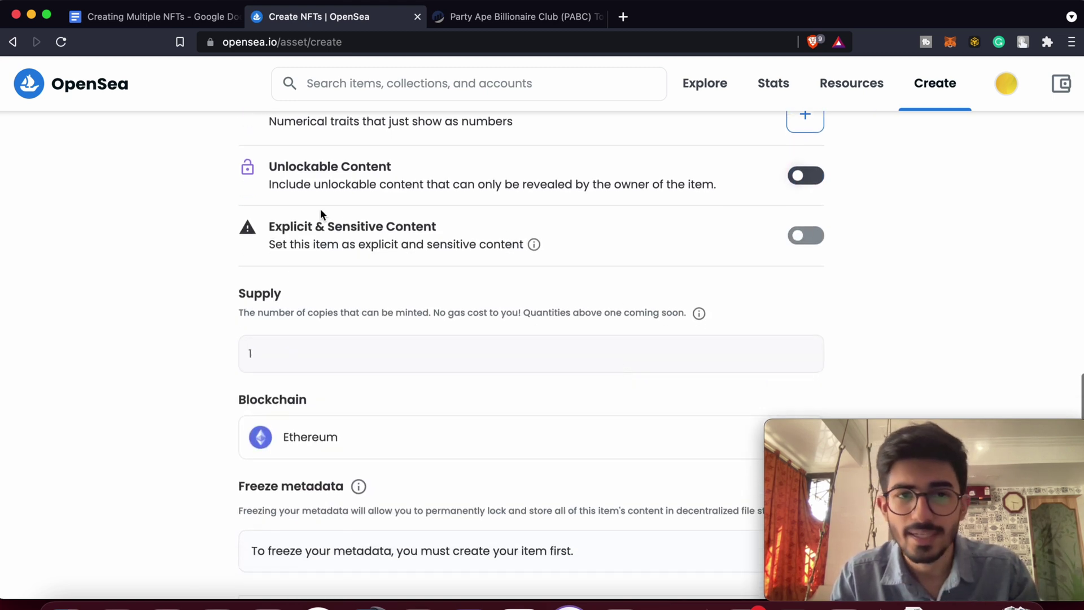
{"action": "scroll", "coordinate": [319, 410], "scroll_direction": "down", "scroll_amount": 2}
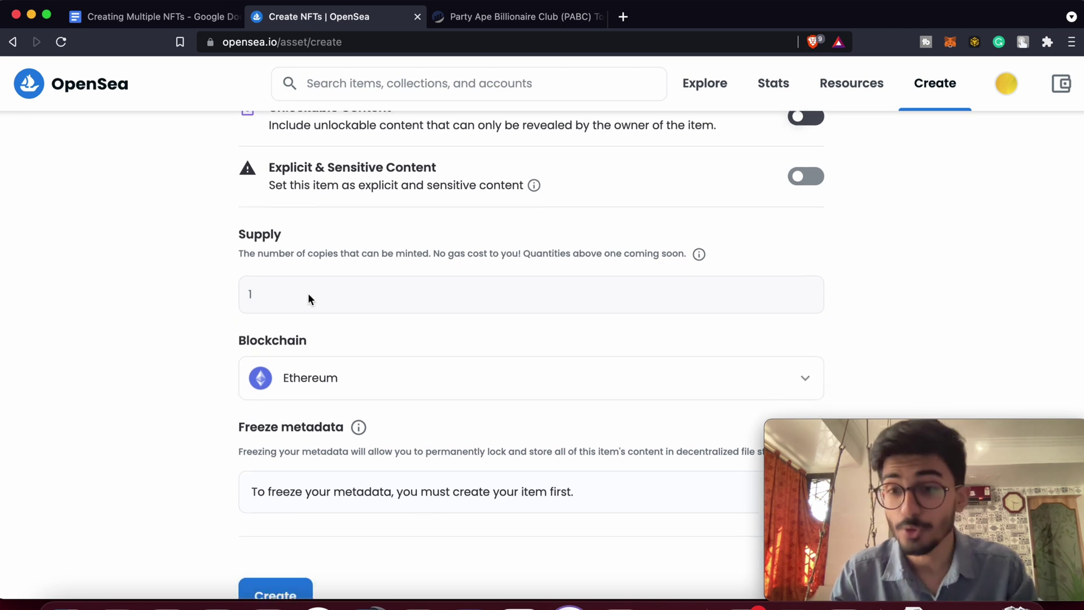
{"action": "left_click", "coordinate": [322, 384]}
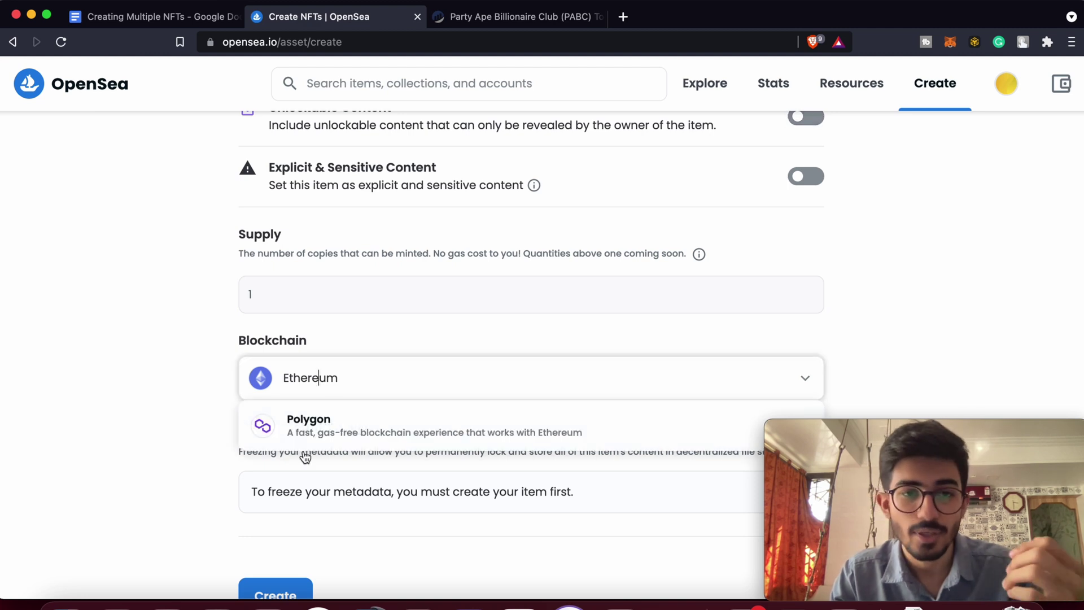
{"action": "left_click", "coordinate": [326, 433]}
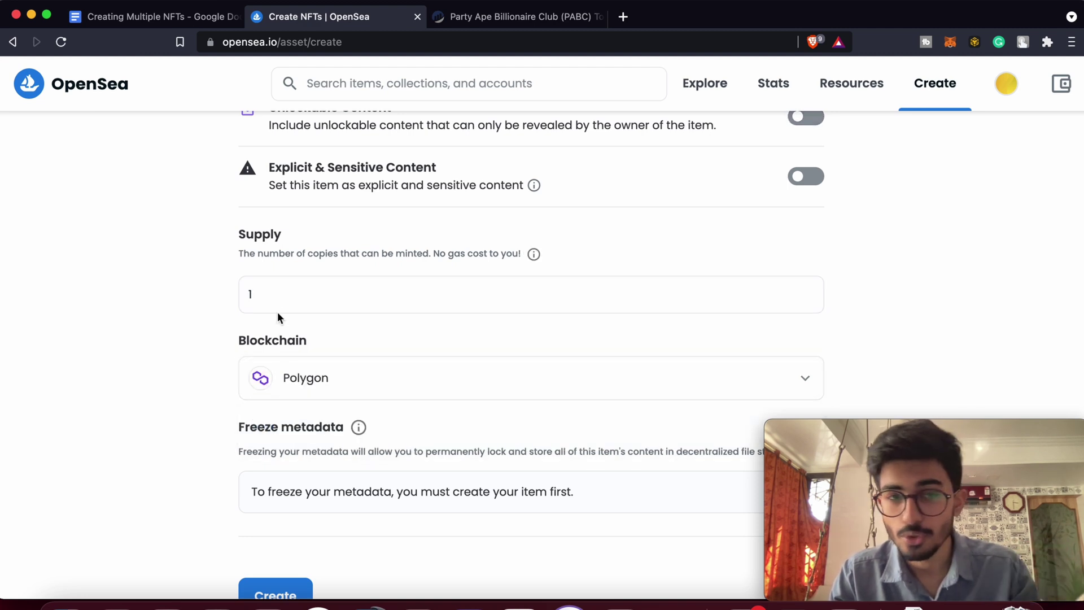
{"action": "double_click", "coordinate": [281, 292]}
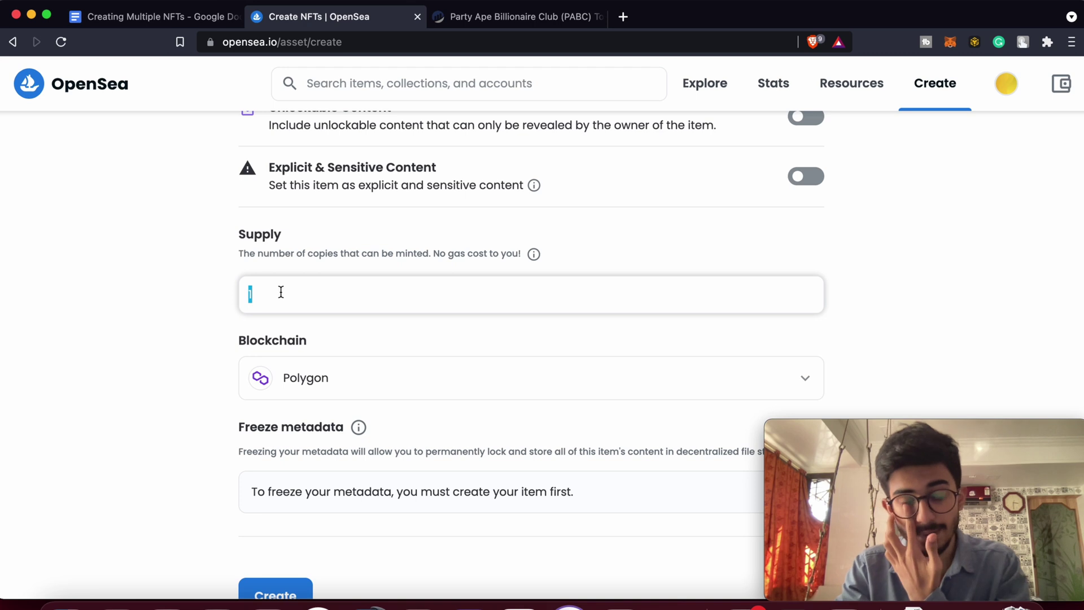
{"action": "type", "text": "900"}
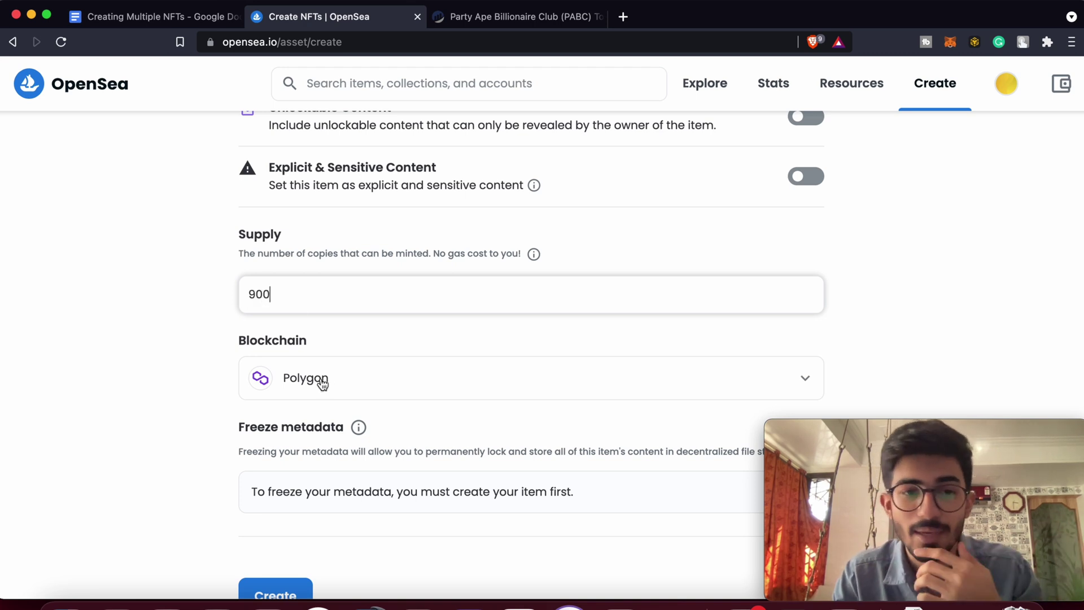
{"action": "left_click", "coordinate": [323, 384]}
{"action": "left_click", "coordinate": [308, 430]}
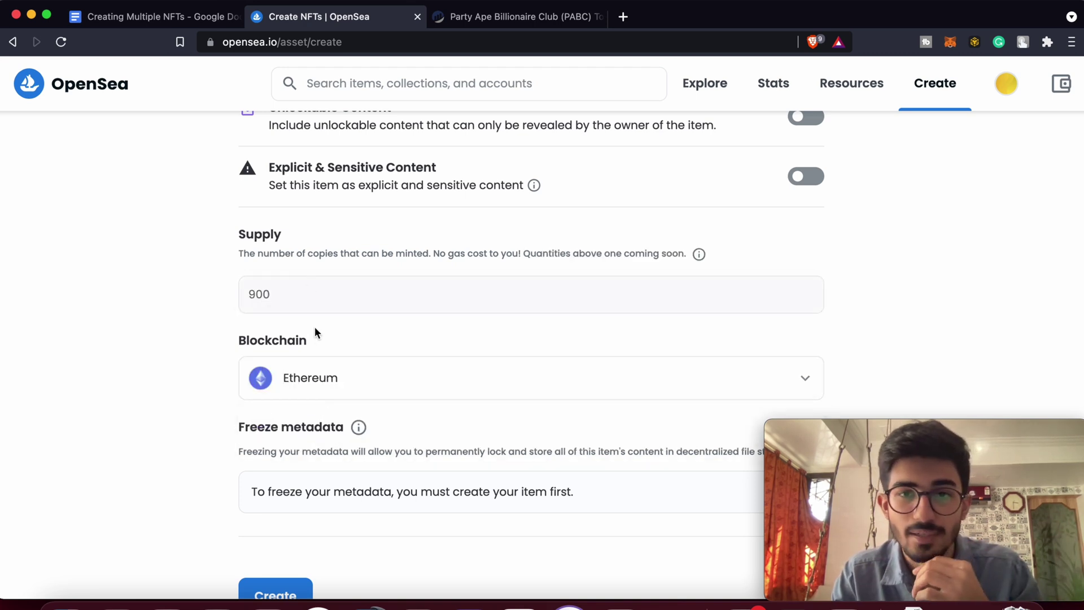
{"action": "left_click", "coordinate": [346, 379]}
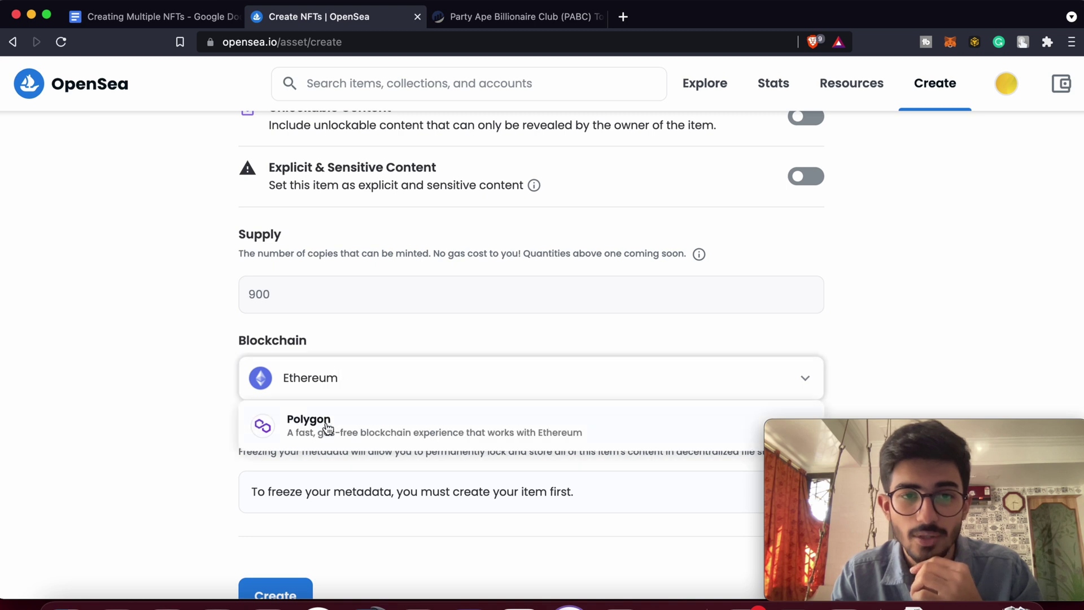
{"action": "left_click", "coordinate": [347, 430]}
{"action": "double_click", "coordinate": [307, 305]}
{"action": "type", "text": "1"}
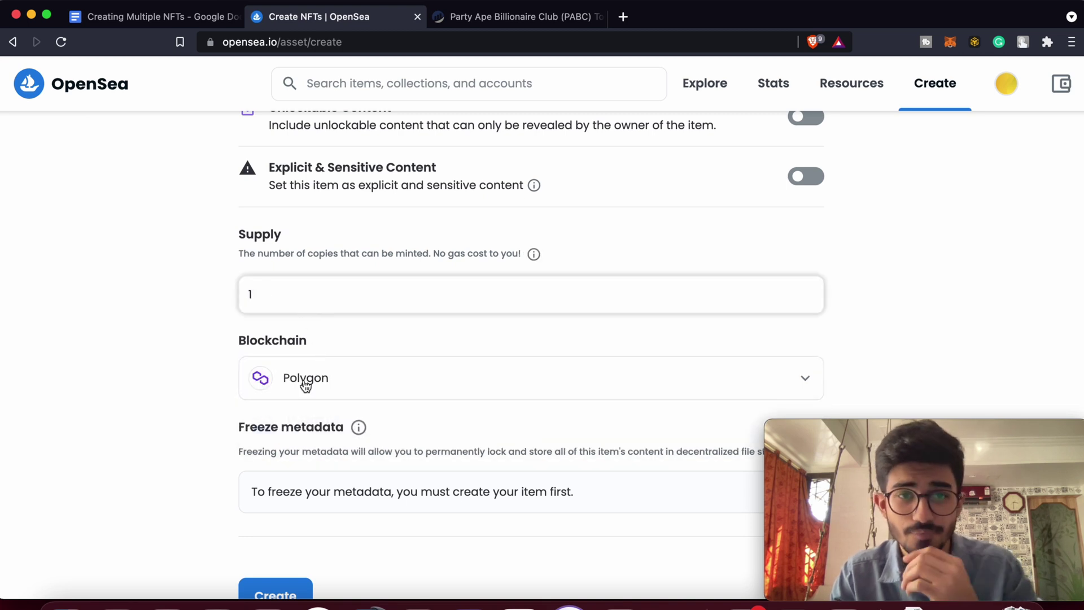
{"action": "left_click", "coordinate": [305, 382]}
{"action": "left_click", "coordinate": [307, 430]}
Mint the item from the completed form and dismiss the creation success message.
{"action": "scroll", "coordinate": [307, 430], "scroll_direction": "down", "scroll_amount": 3}
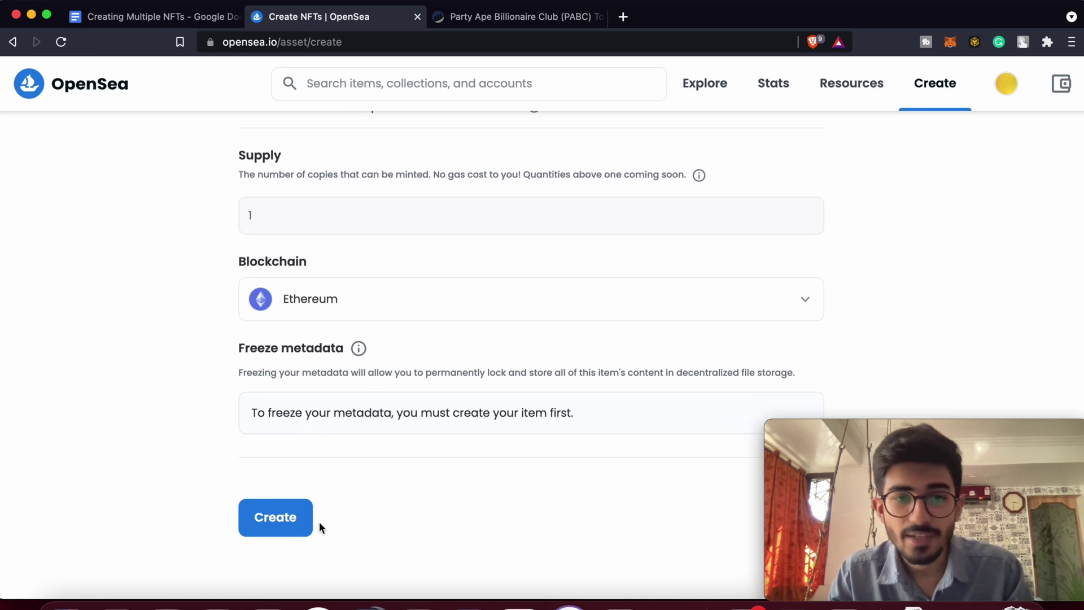
{"action": "scroll", "coordinate": [328, 480], "scroll_direction": "up", "scroll_amount": 15}
{"action": "scroll", "coordinate": [327, 480], "scroll_direction": "down", "scroll_amount": 15}
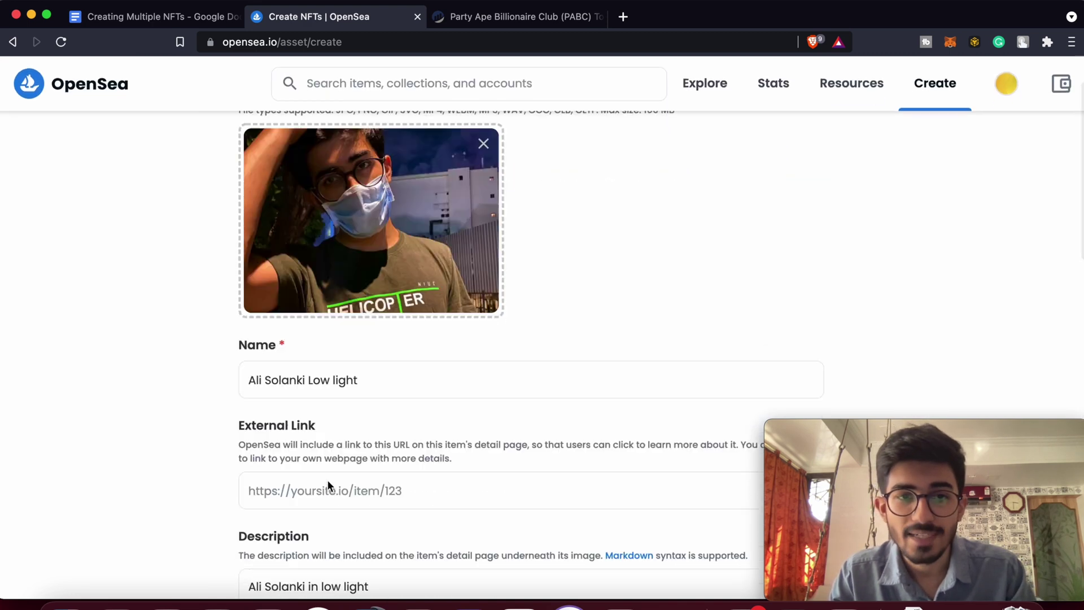
{"action": "left_click", "coordinate": [284, 535]}
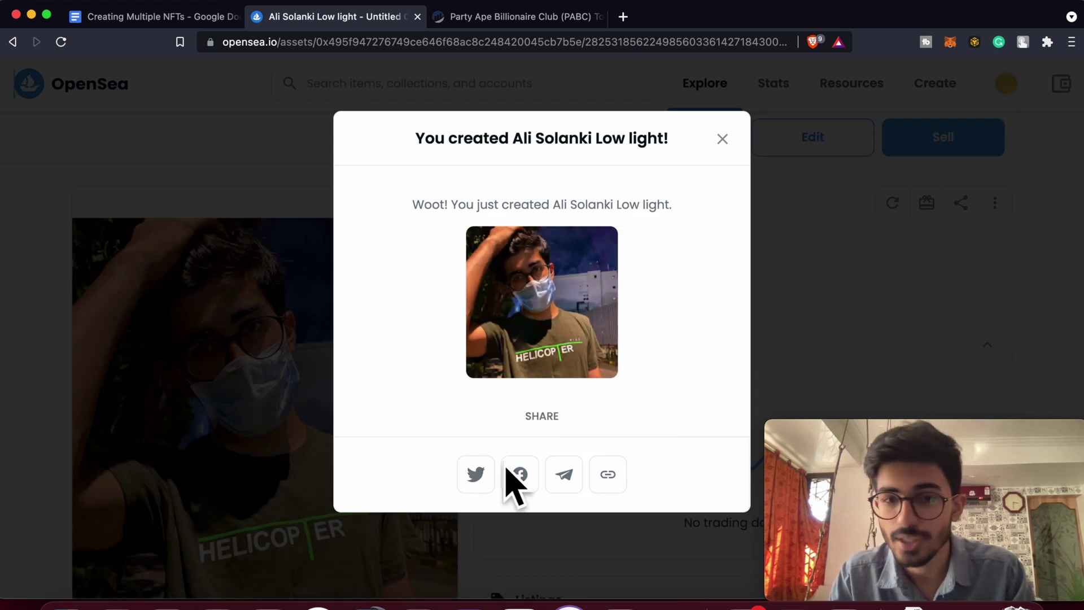
{"action": "left_click", "coordinate": [721, 140]}
Expand the new item's Details and highlight its ERC-1155 token standard.
{"action": "scroll", "coordinate": [678, 342], "scroll_direction": "down", "scroll_amount": 5}
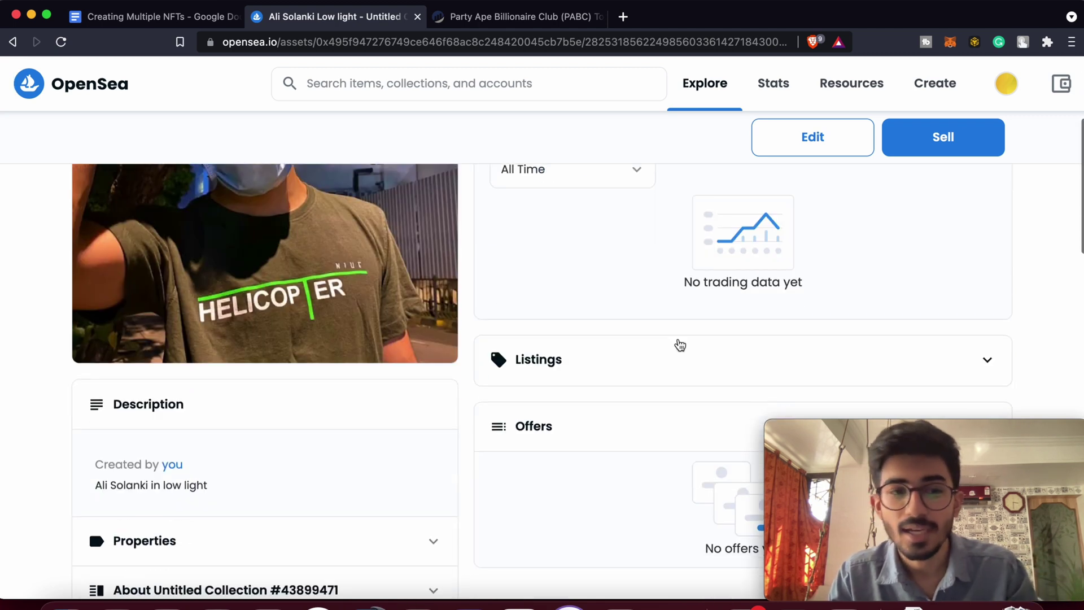
{"action": "scroll", "coordinate": [680, 345], "scroll_direction": "down", "scroll_amount": 5}
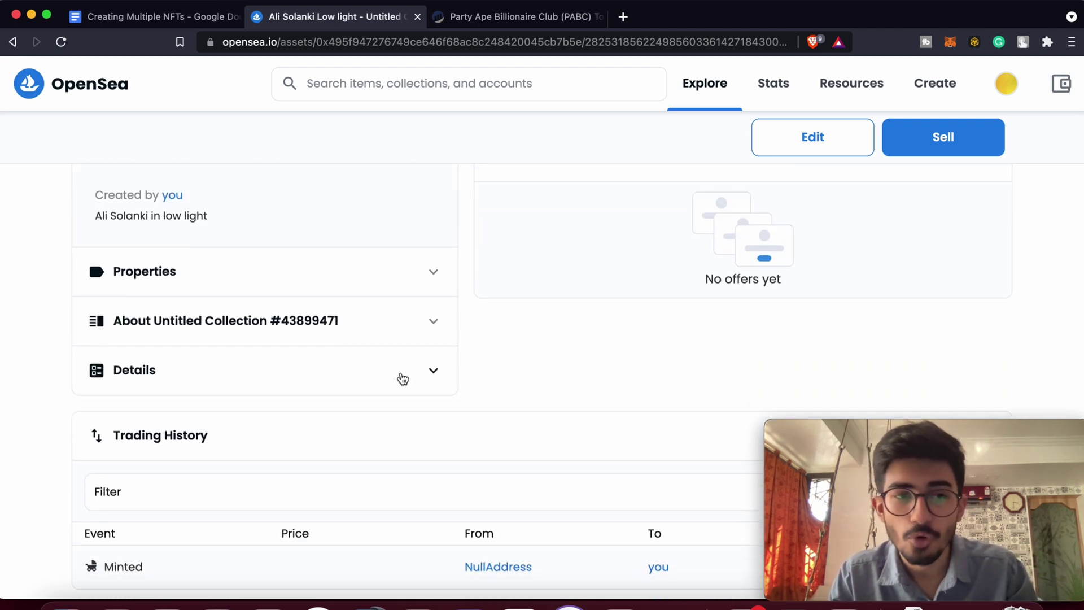
{"action": "left_click", "coordinate": [403, 379]}
{"action": "scroll", "coordinate": [402, 378], "scroll_direction": "down", "scroll_amount": 2}
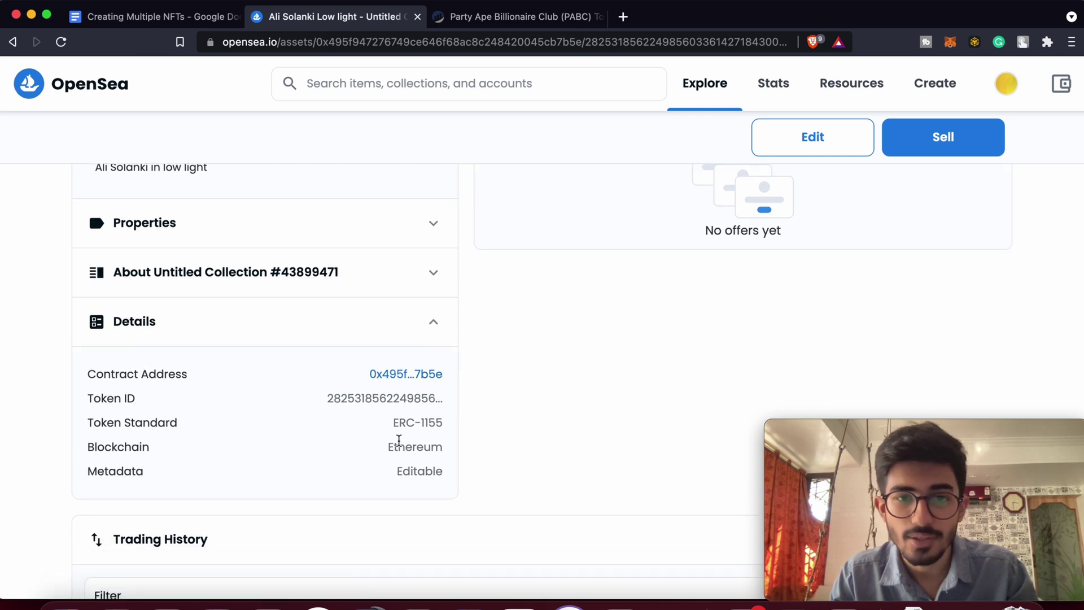
{"action": "left_click_drag", "start_coordinate": [393, 425], "coordinate": [455, 428]}
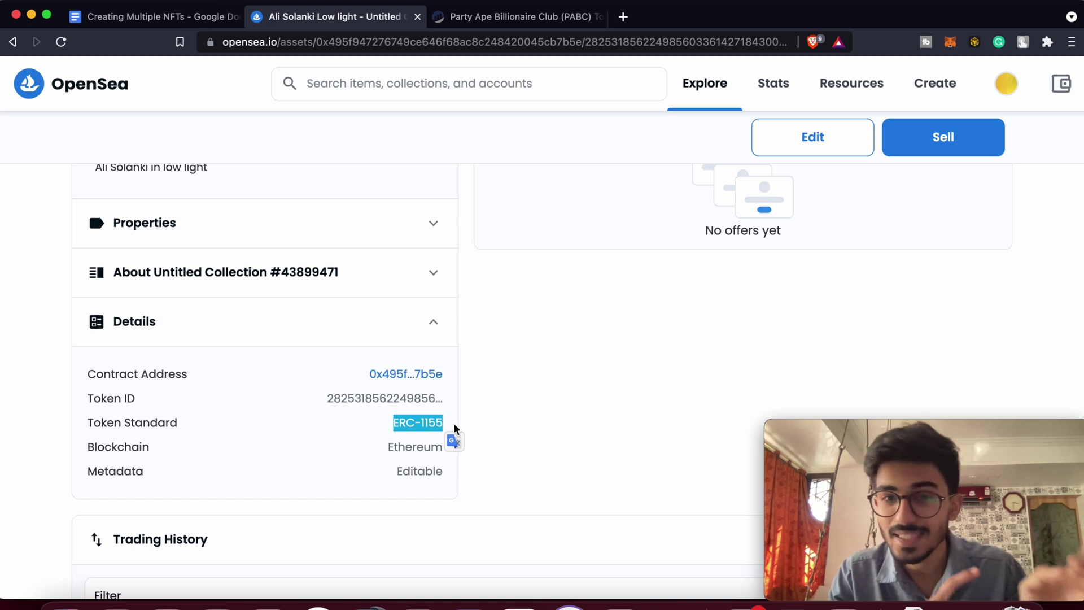
{"action": "left_click", "coordinate": [475, 405]}
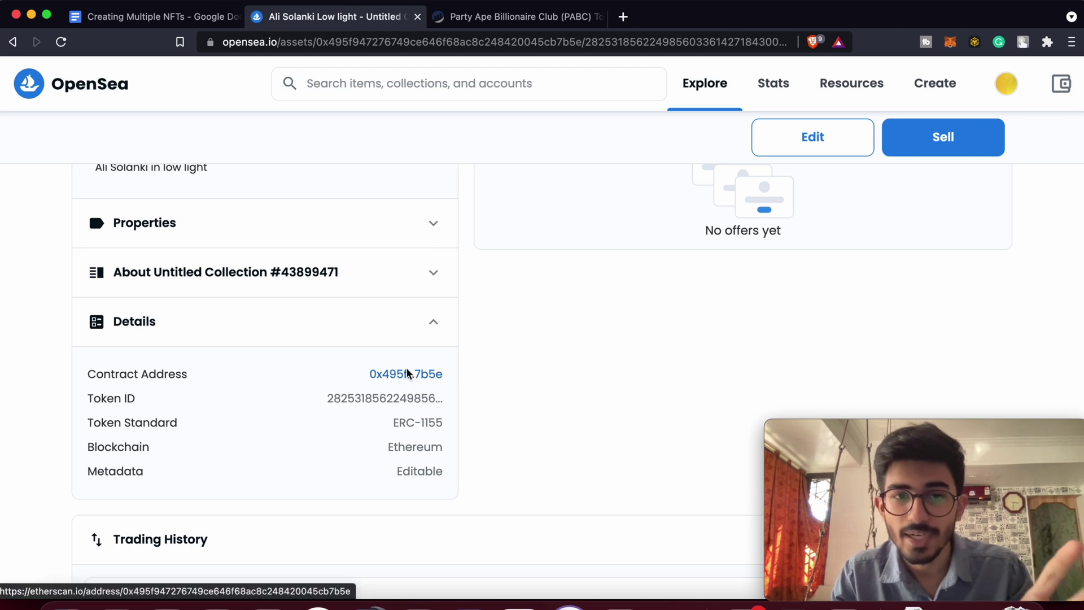
Open the item's contract on Etherscan and compare it with Party Ape's 10,333-supply token page.
{"action": "left_click", "coordinate": [407, 374]}
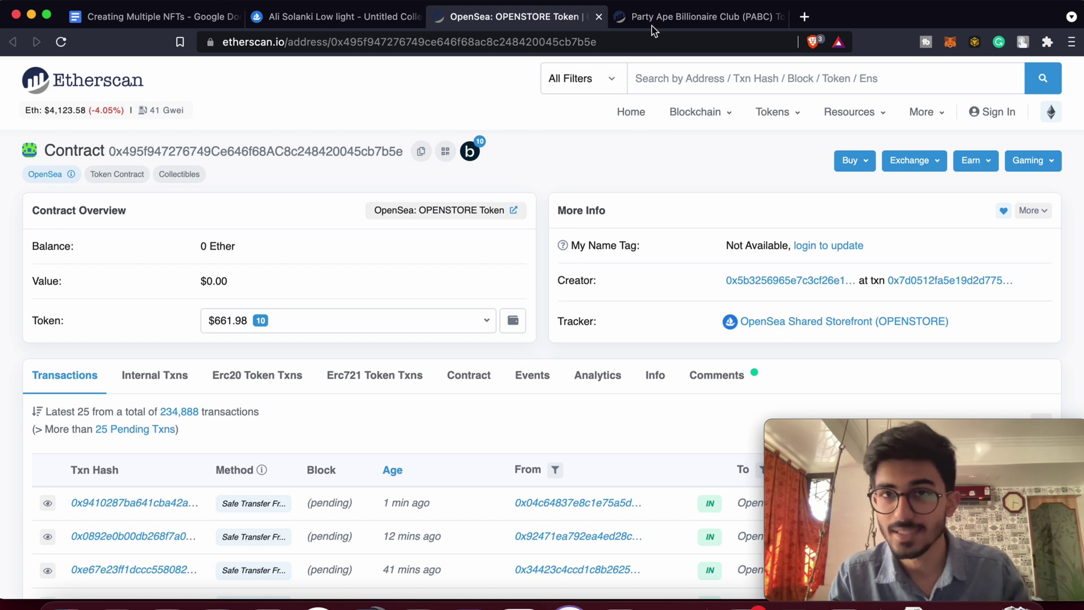
{"action": "left_click", "coordinate": [688, 22]}
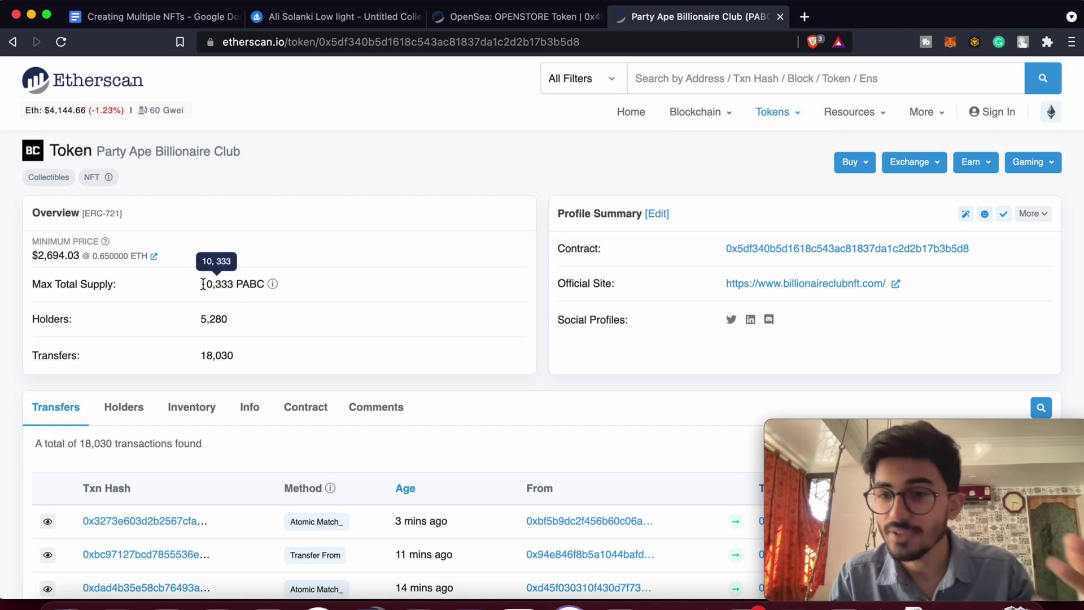
{"action": "left_click_drag", "start_coordinate": [203, 284], "coordinate": [235, 284]}
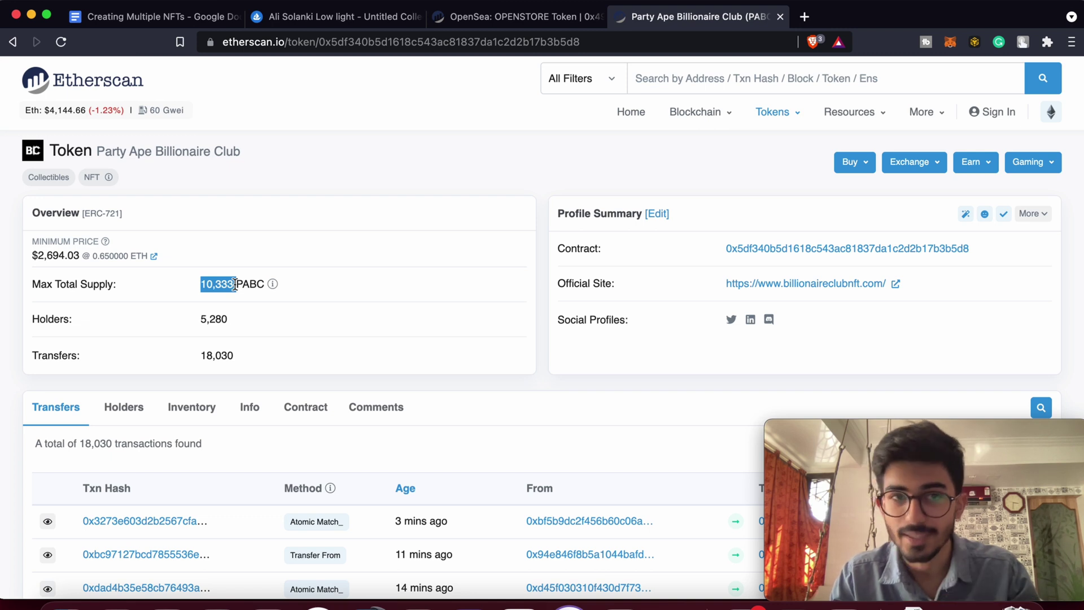
{"action": "left_click", "coordinate": [504, 14]}
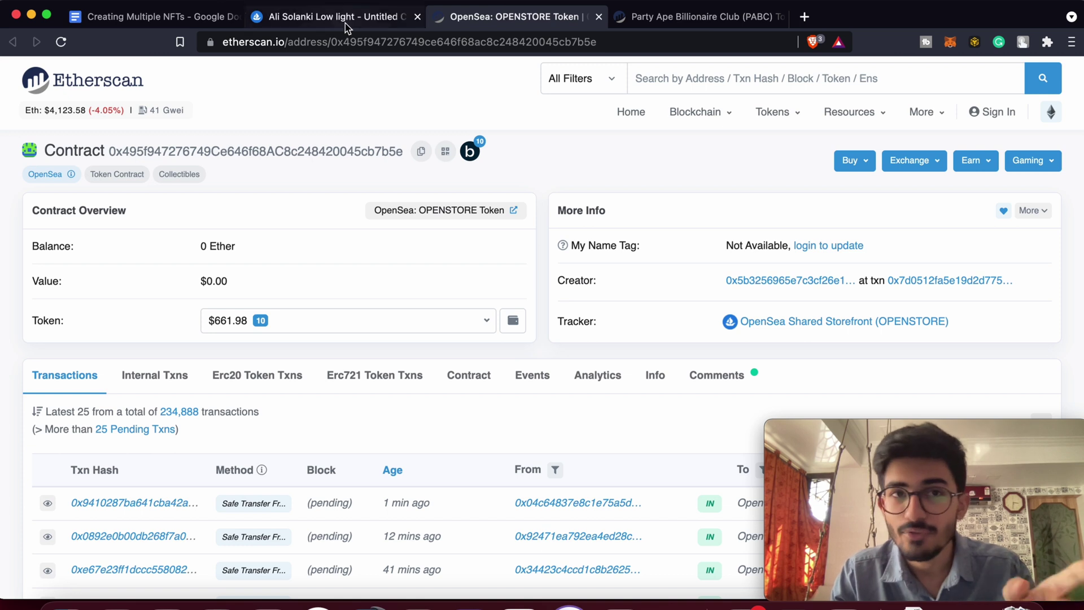
{"action": "left_click", "coordinate": [684, 26]}
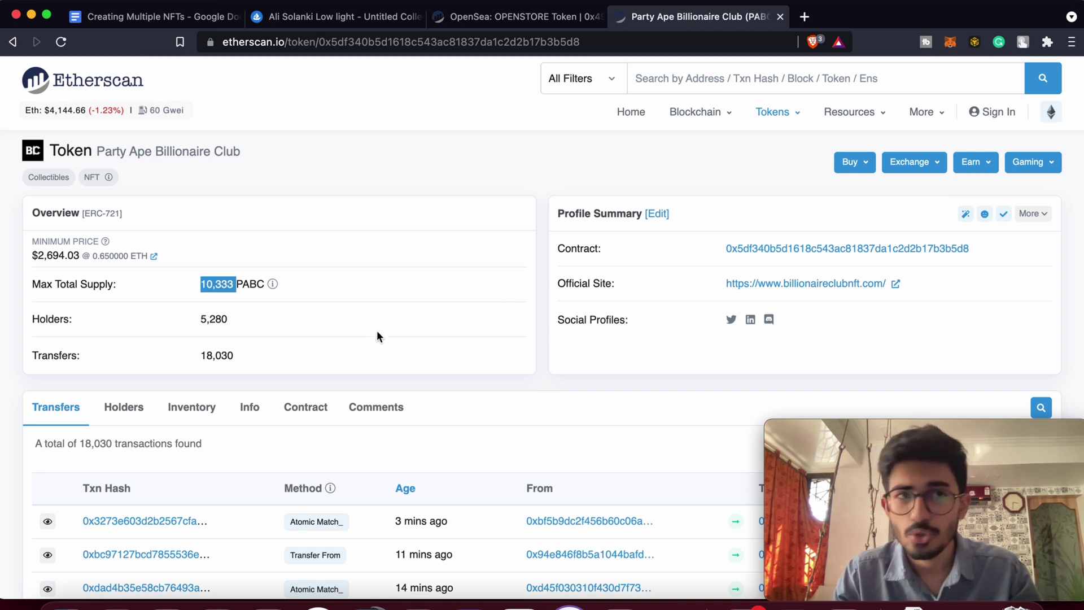
Return to the new item's OpenSea page and start a transfer of it.
{"action": "left_click", "coordinate": [181, 21]}
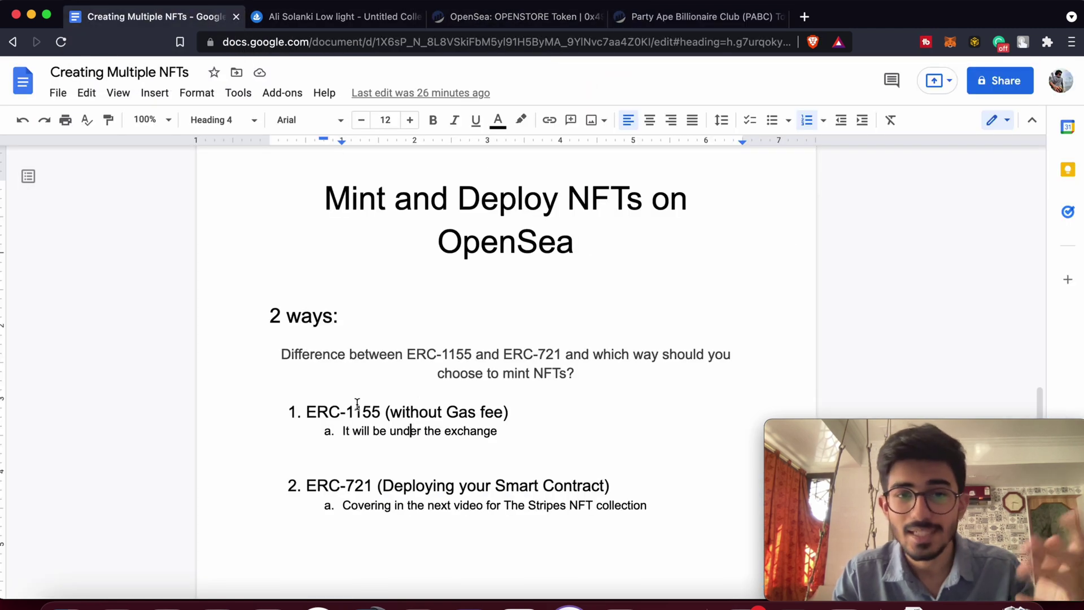
{"action": "left_click", "coordinate": [358, 18]}
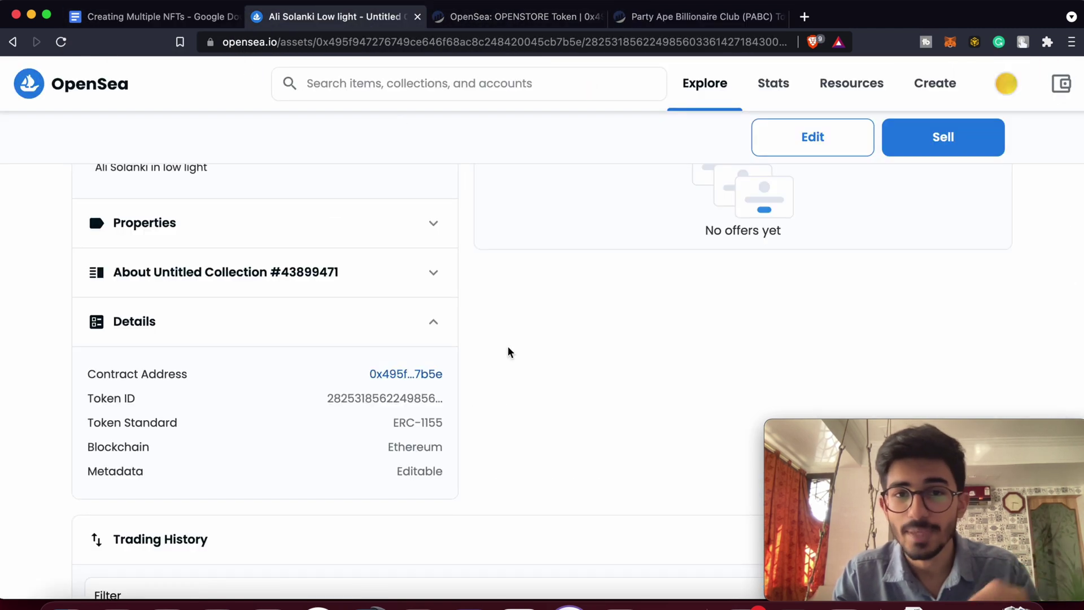
{"action": "scroll", "coordinate": [508, 348], "scroll_direction": "up", "scroll_amount": 10}
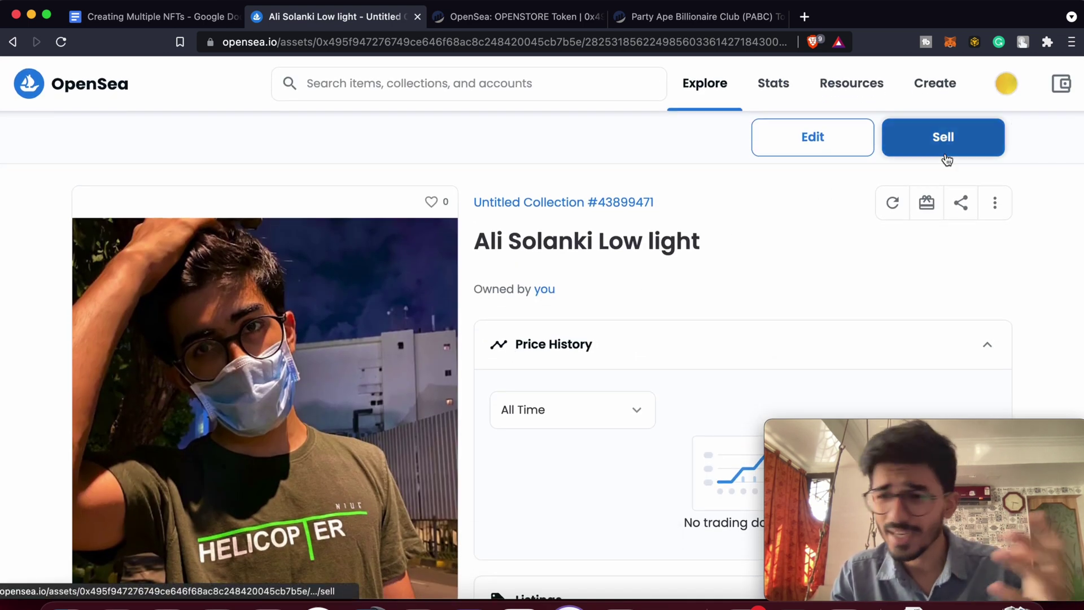
{"action": "left_click", "coordinate": [928, 219]}
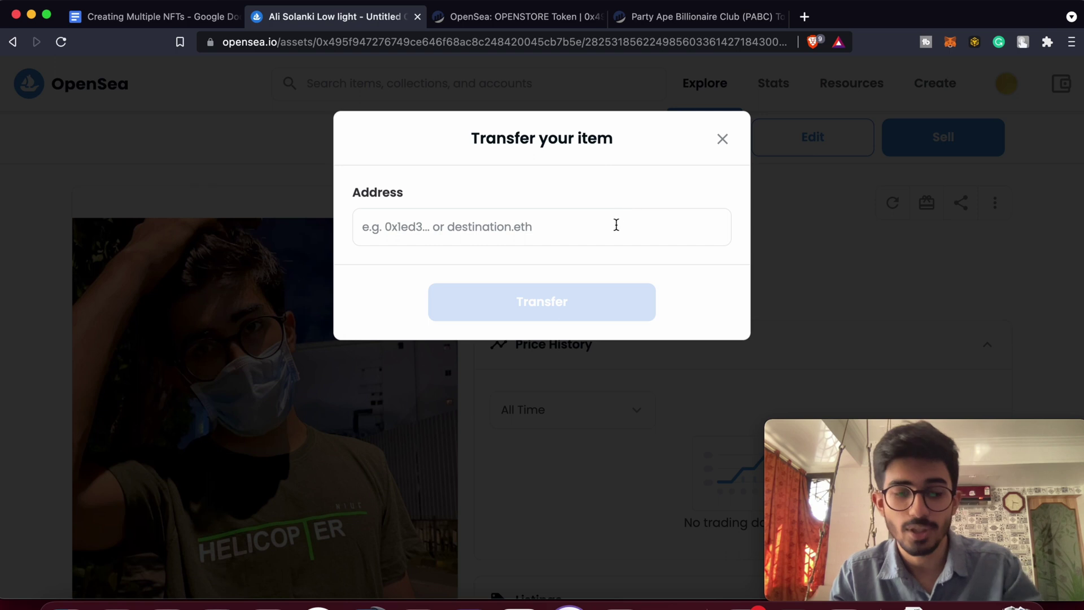
Paste the recipient's wallet address and submit the transfer.
{"action": "left_click", "coordinate": [616, 225]}
{"action": "type", "text": "0x1e197E8c1Dd8B59ccBFA0a9c0FCA28025Be665c7"}
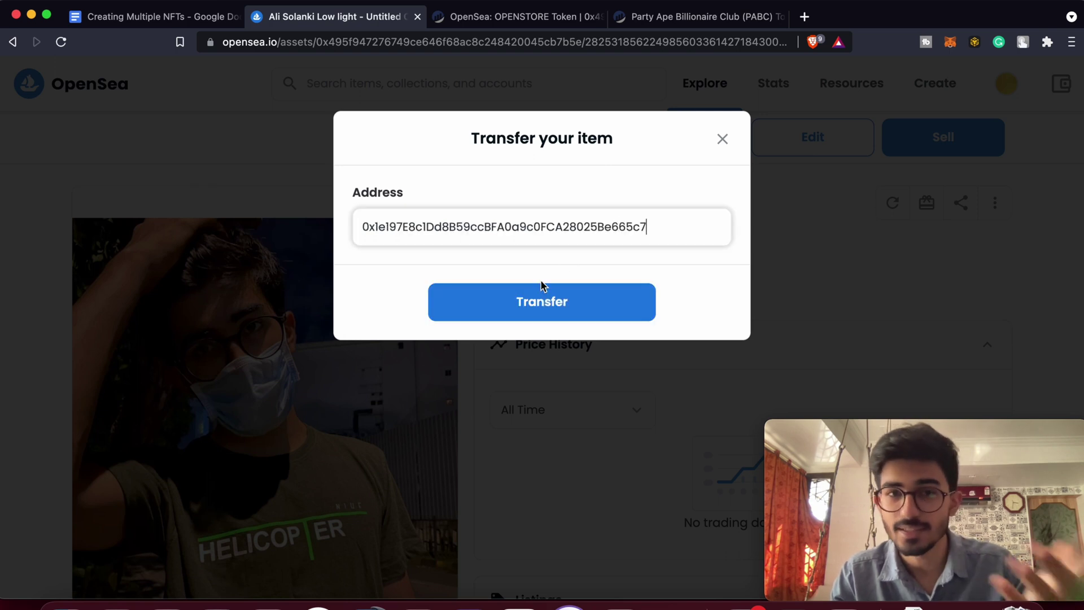
{"action": "left_click", "coordinate": [566, 304]}
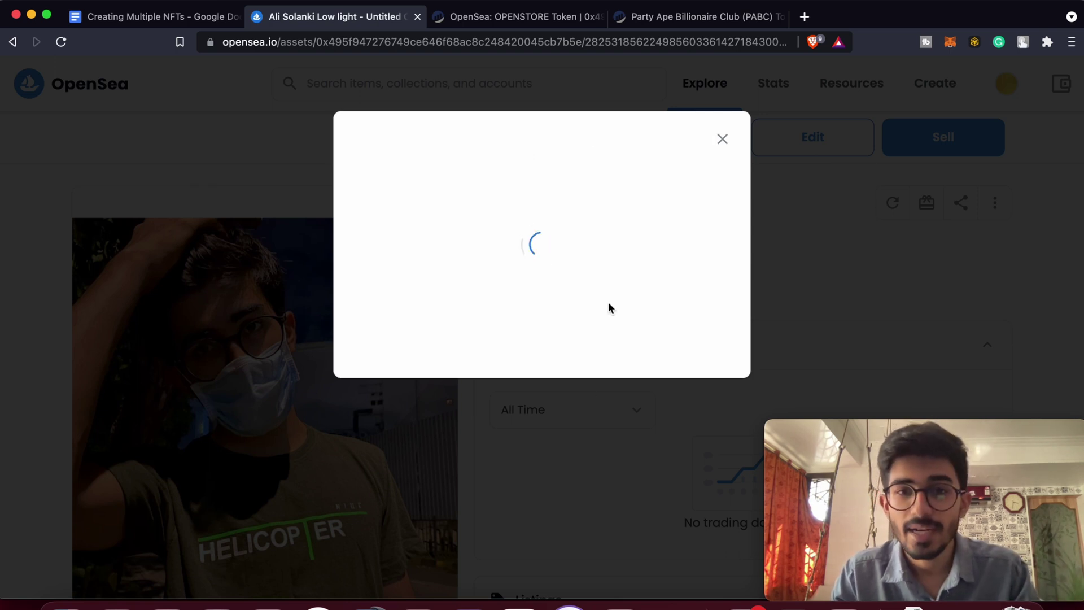
{"action": "left_click", "coordinate": [378, 362]}
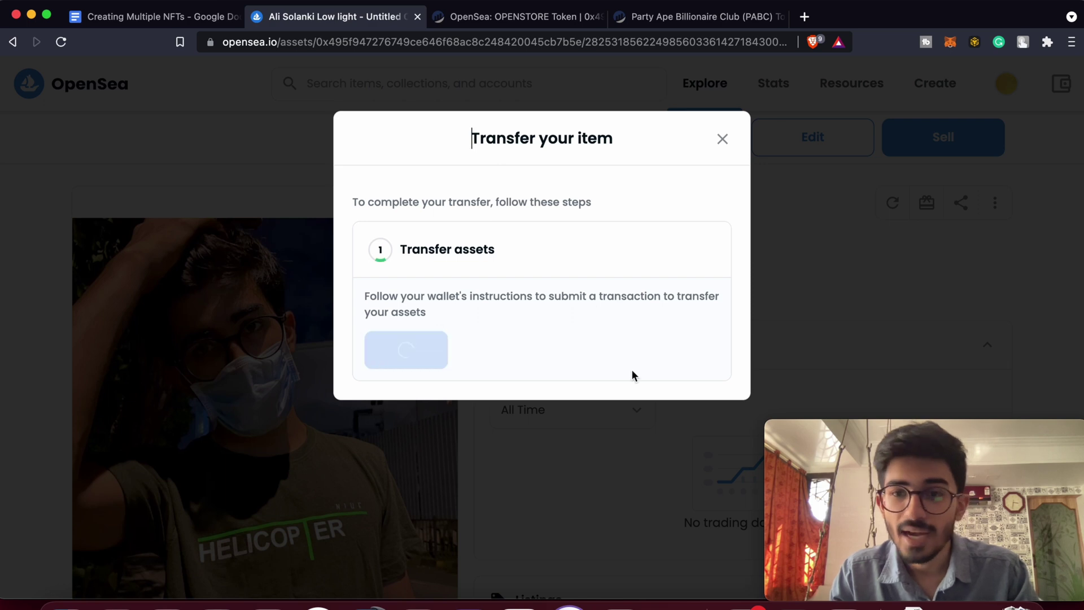
Reject the transfer in MetaMask and close the Transfer dialog.
{"action": "mouse_move", "coordinate": [884, 469]}
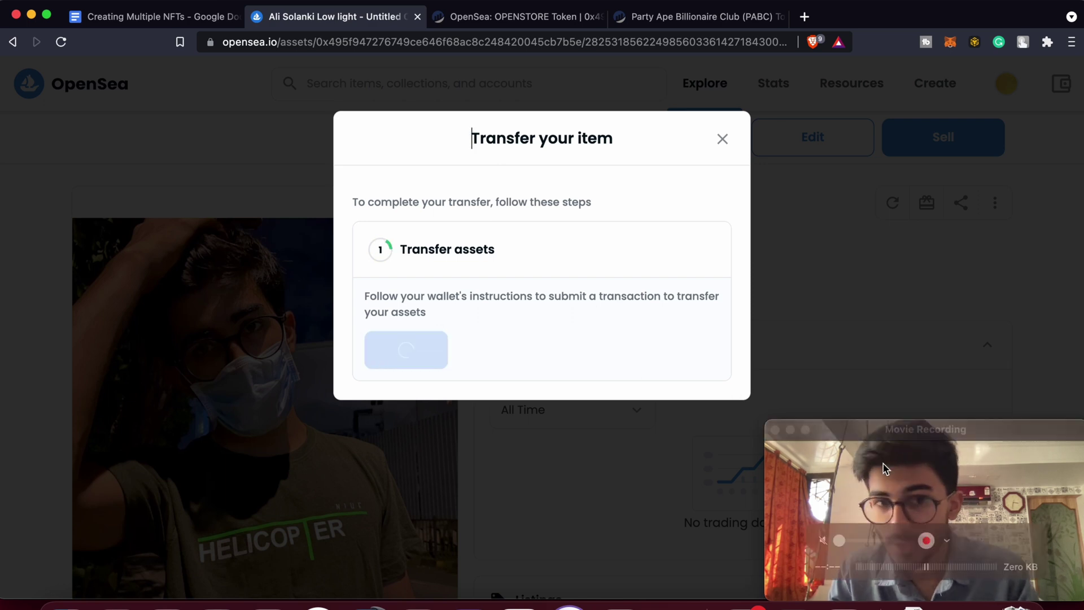
{"action": "left_click_drag", "start_coordinate": [949, 432], "coordinate": [630, 428]}
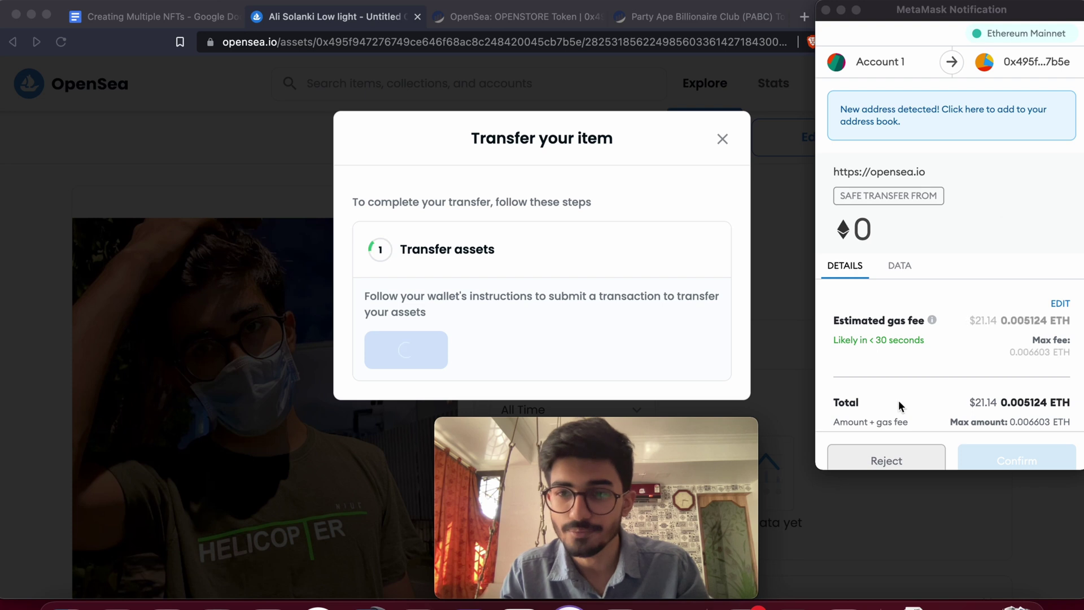
{"action": "scroll", "coordinate": [962, 391], "scroll_direction": "down", "scroll_amount": 1}
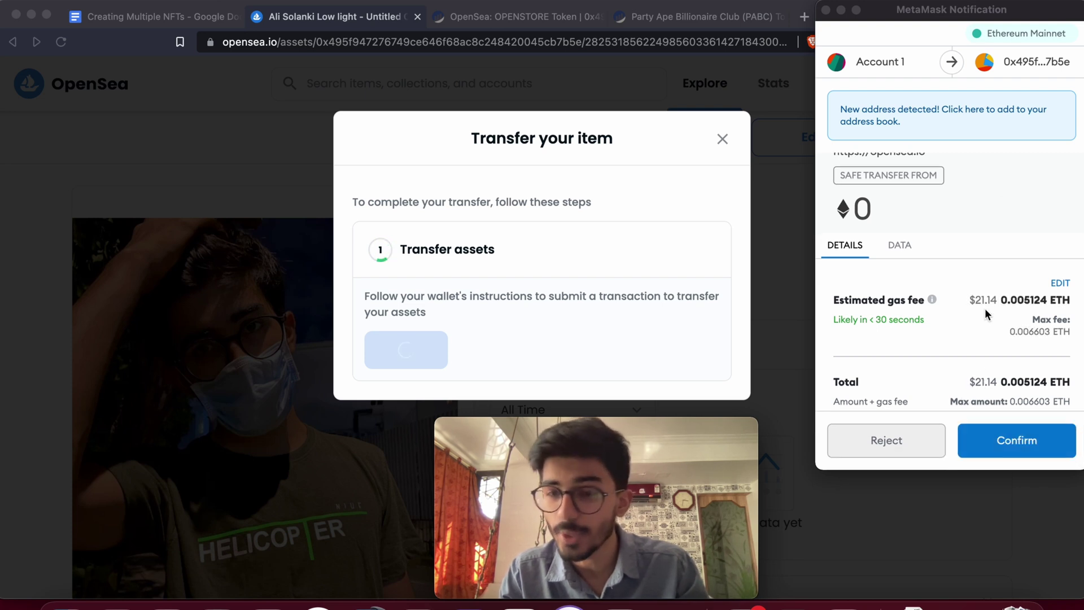
{"action": "left_click", "coordinate": [897, 442]}
{"action": "left_click", "coordinate": [898, 442]}
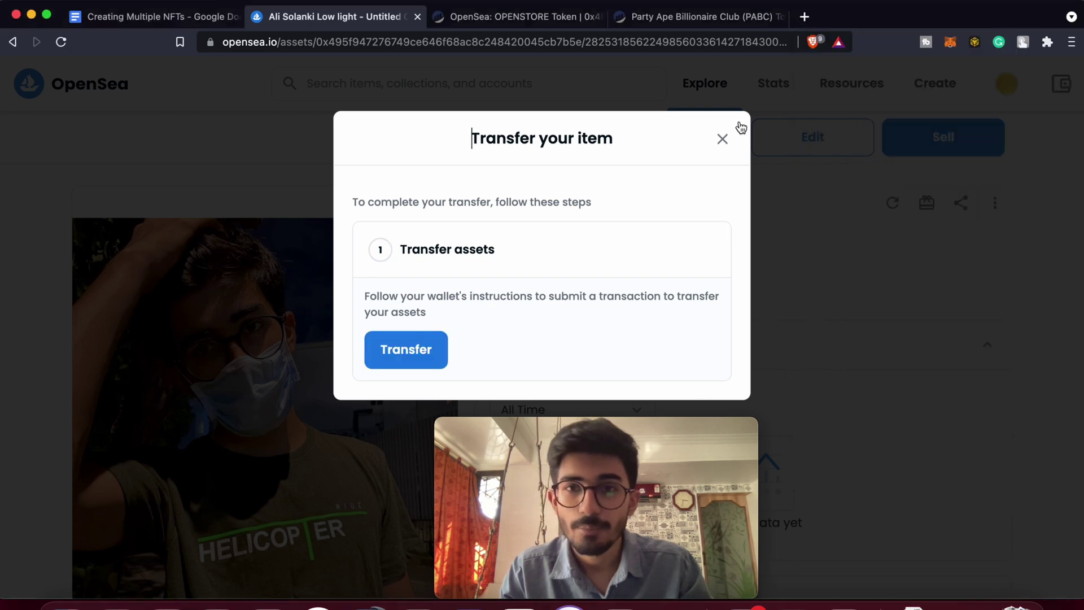
{"action": "left_click", "coordinate": [722, 140]}
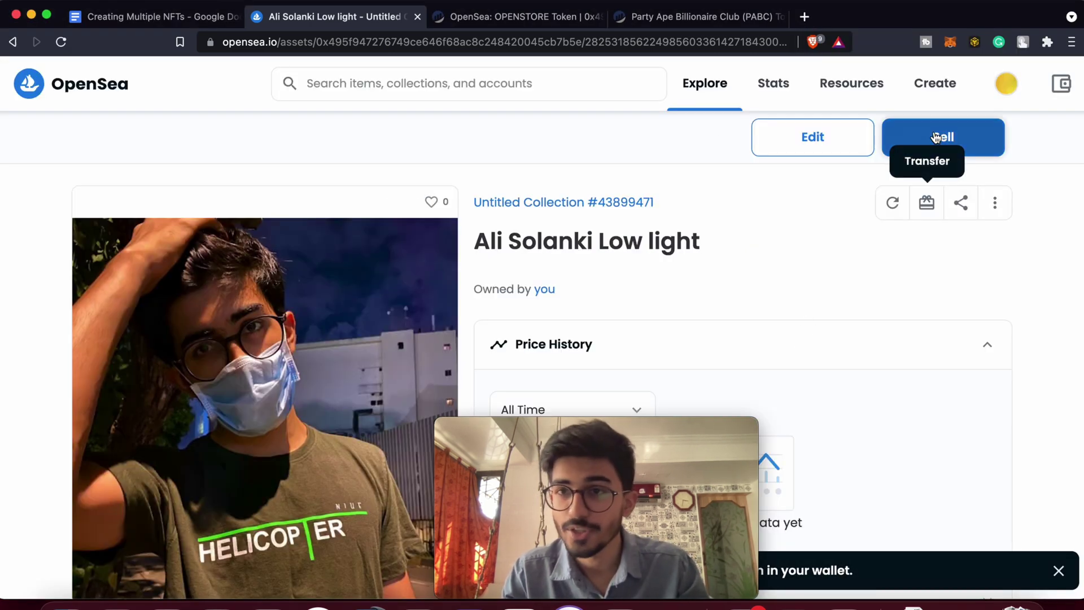
{"action": "left_click_drag", "start_coordinate": [649, 426], "coordinate": [982, 412]}
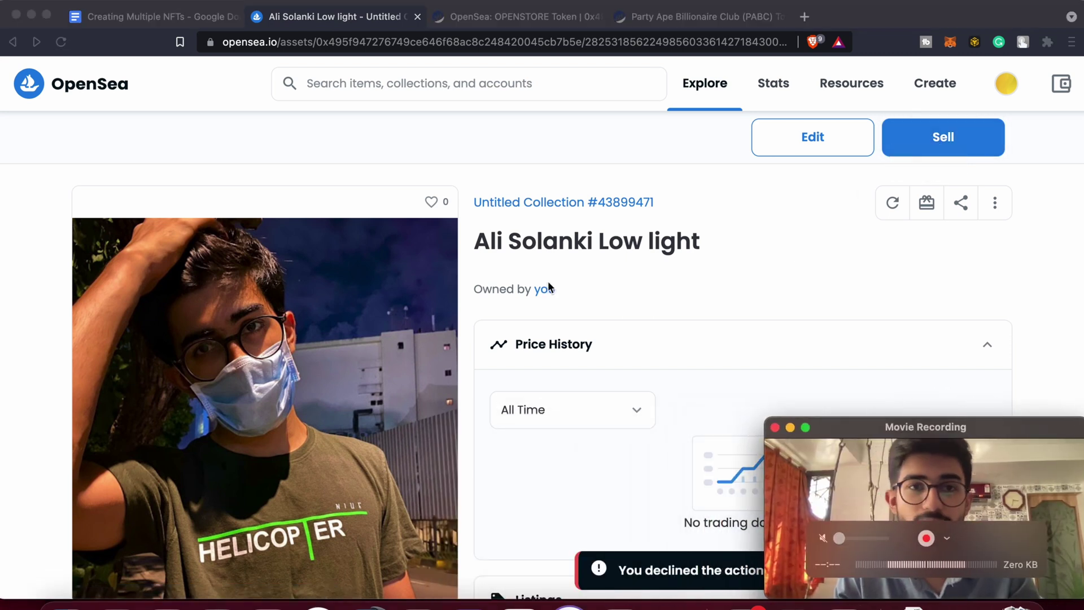
Highlight the ERC-721 heading and 'The Stripes NFT collection' mention in the notes.
{"action": "left_click", "coordinate": [154, 17]}
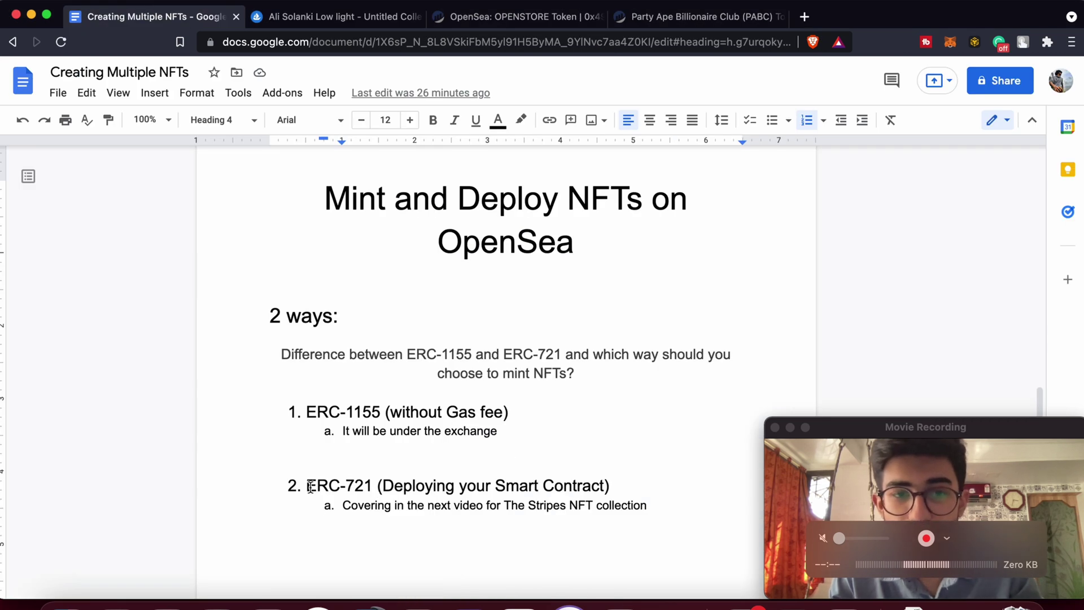
{"action": "scroll", "coordinate": [357, 480], "scroll_direction": "down", "scroll_amount": 3}
{"action": "left_click_drag", "start_coordinate": [357, 480], "coordinate": [306, 391]}
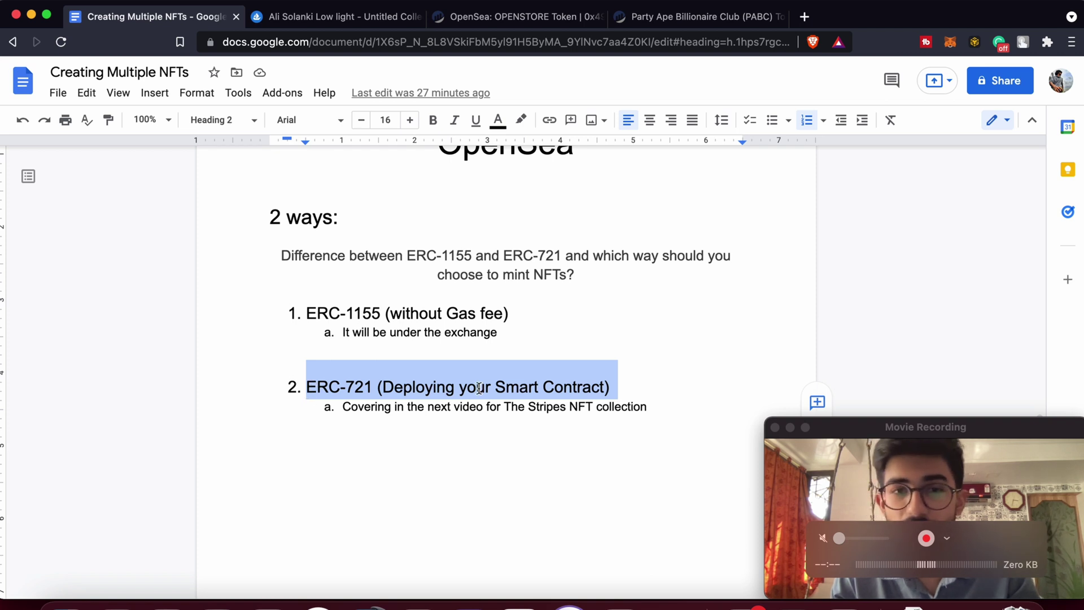
{"action": "left_click", "coordinate": [478, 388]}
{"action": "left_click", "coordinate": [898, 427]}
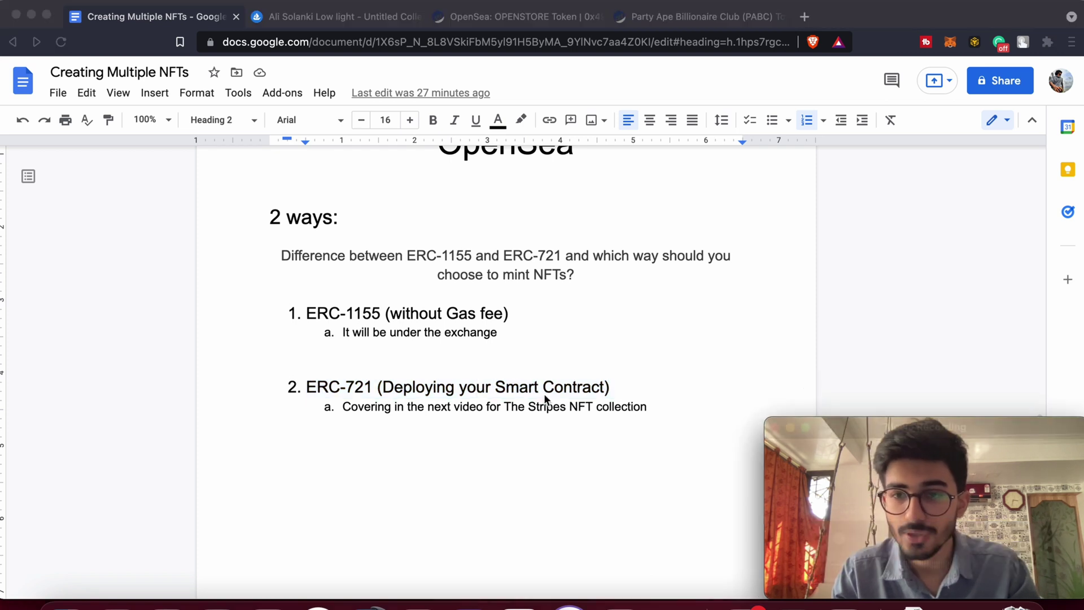
{"action": "key", "text": "super+Tab"}
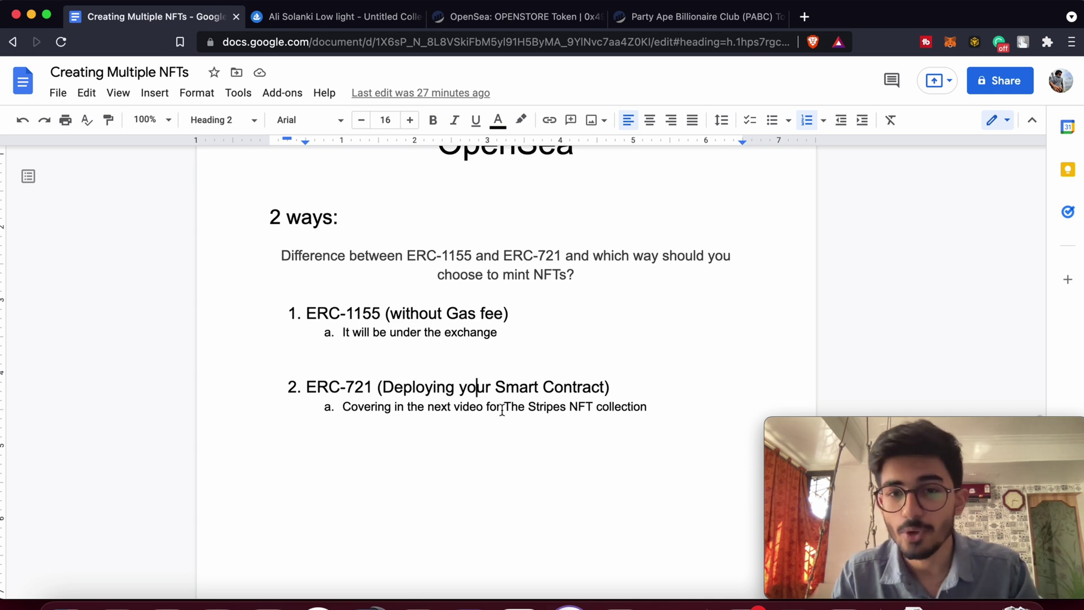
{"action": "left_click_drag", "start_coordinate": [503, 406], "coordinate": [647, 405]}
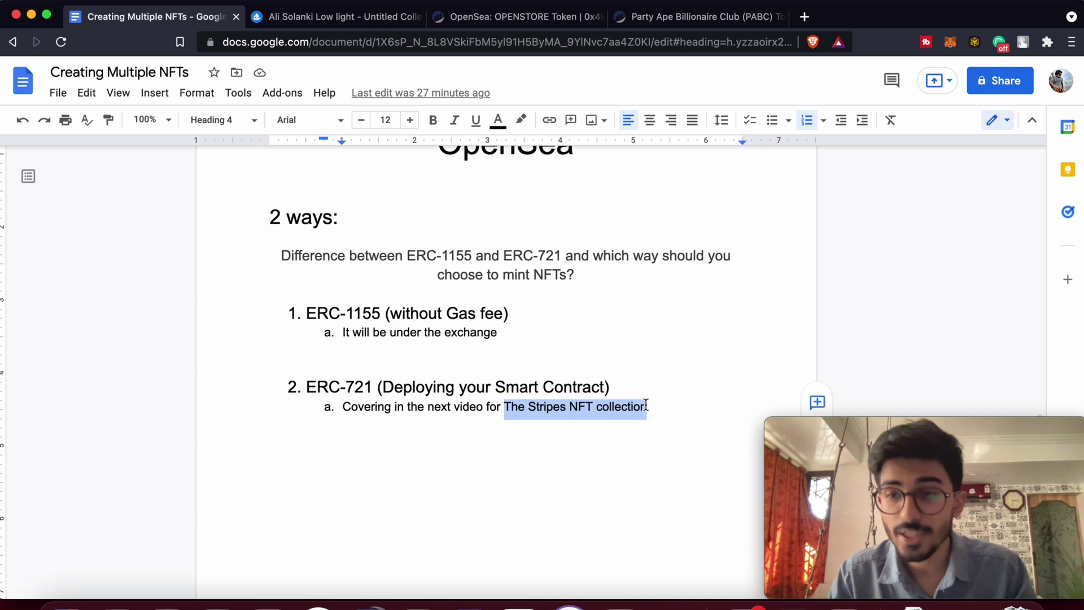